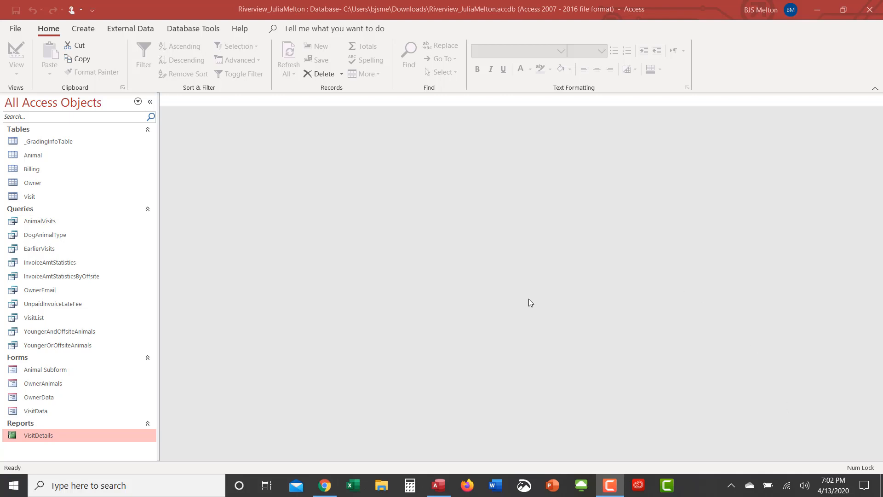
Start a Report Wizard report on the Owner table and add OwnerID, FirstName, LastName, City, Phone and Email in that order.
{"action": "left_click", "coordinate": [23, 183]}
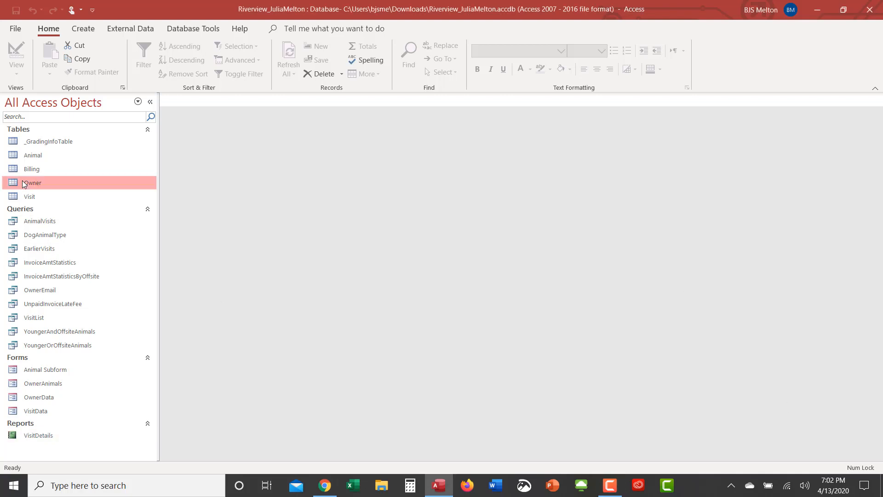
{"action": "left_click", "coordinate": [83, 30]}
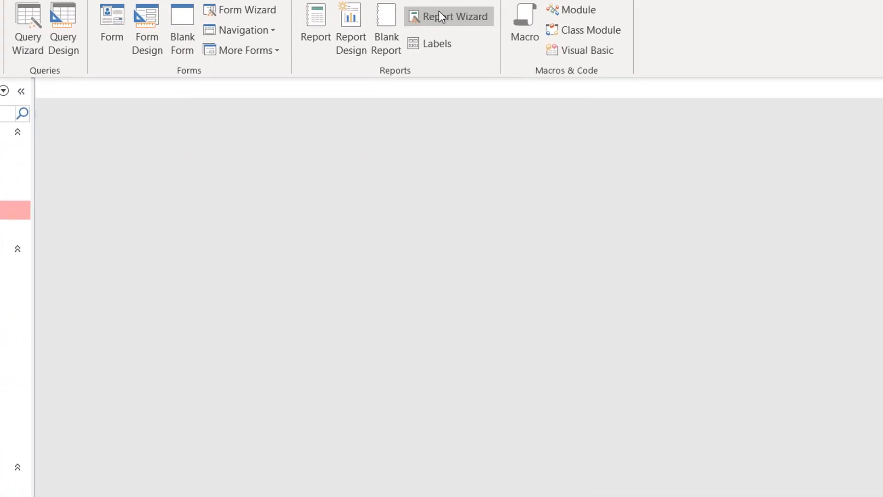
{"action": "left_click", "coordinate": [439, 16]}
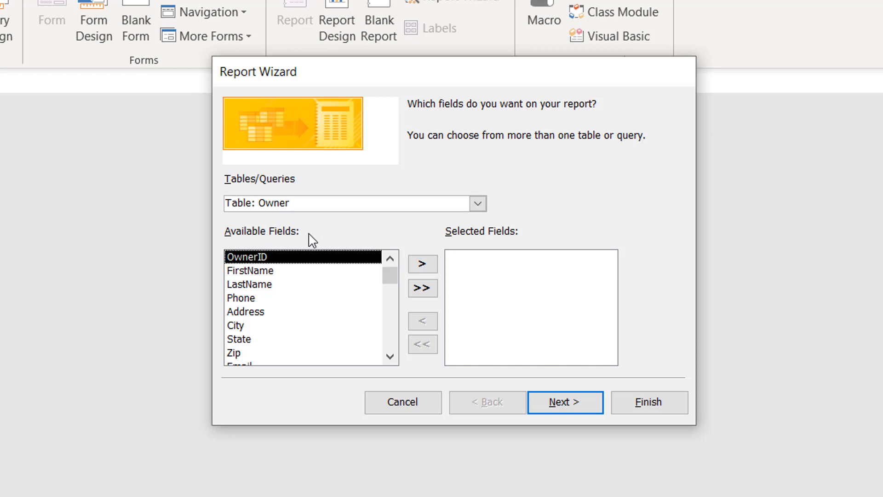
{"action": "double_click", "coordinate": [279, 259]}
{"action": "double_click", "coordinate": [279, 259]}
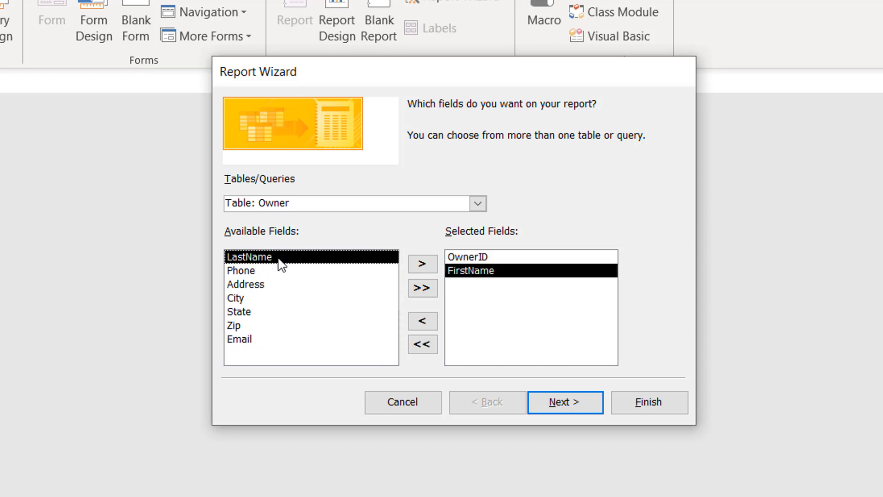
{"action": "double_click", "coordinate": [279, 259]}
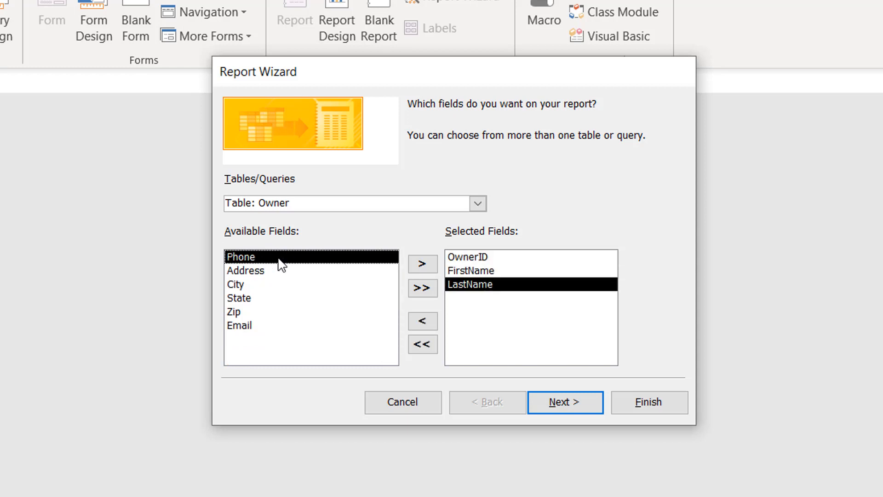
{"action": "double_click", "coordinate": [271, 289]}
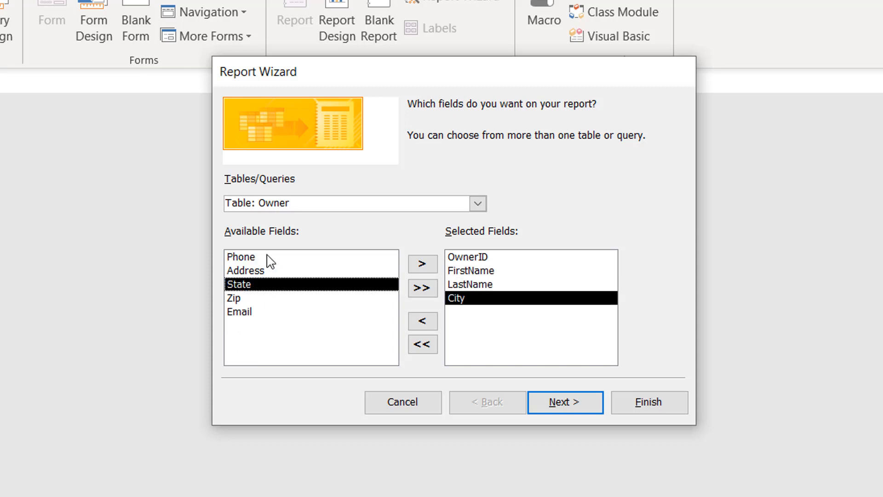
{"action": "double_click", "coordinate": [263, 257]}
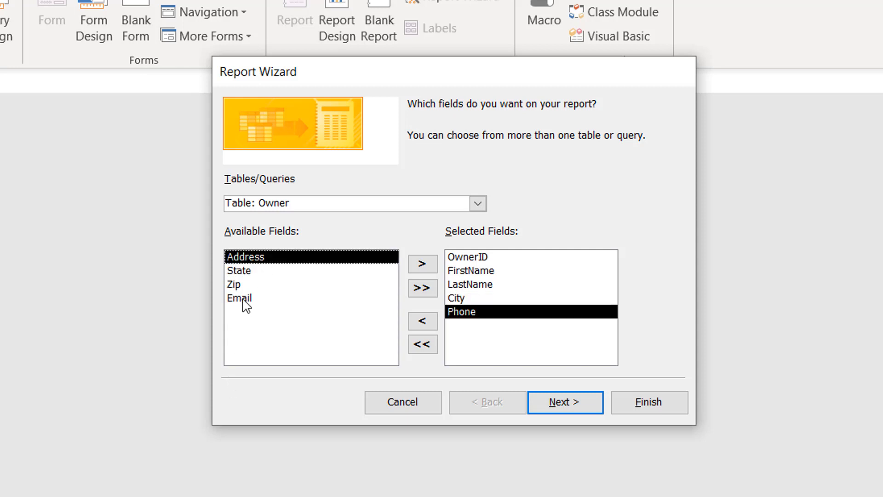
{"action": "double_click", "coordinate": [243, 298]}
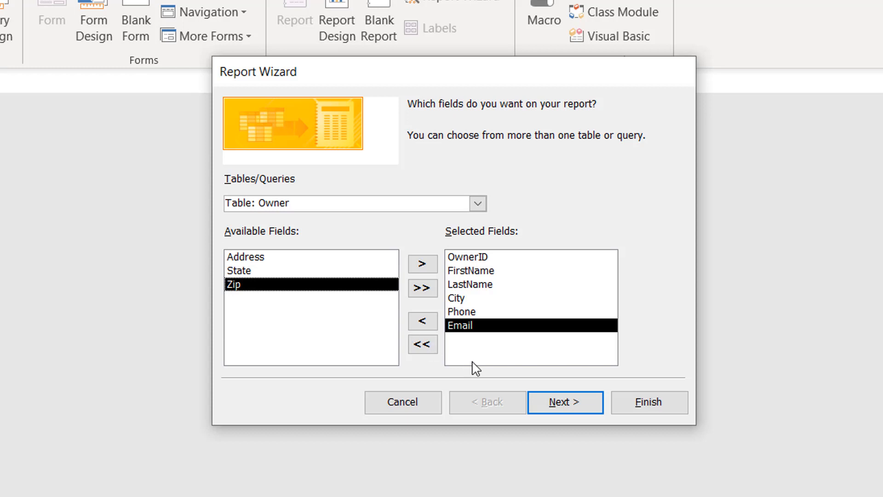
Add all fields from the Visit table to the report and accept the field selection.
{"action": "left_click", "coordinate": [478, 204]}
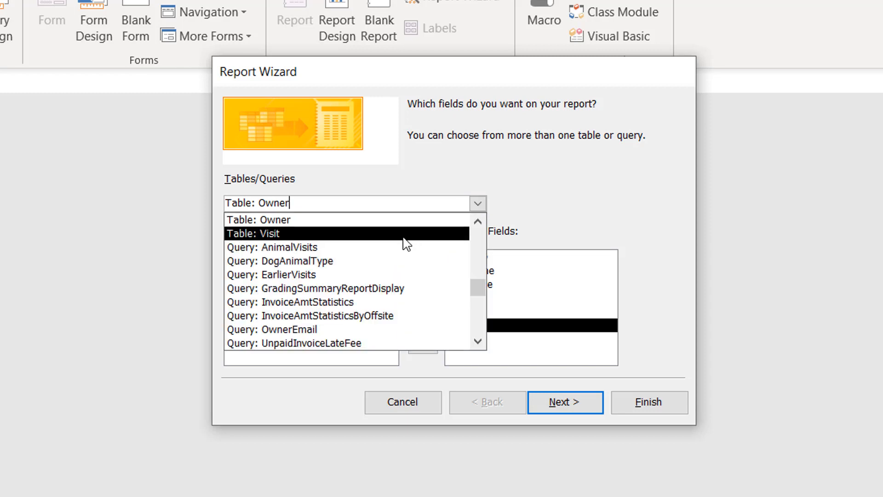
{"action": "left_click", "coordinate": [403, 238]}
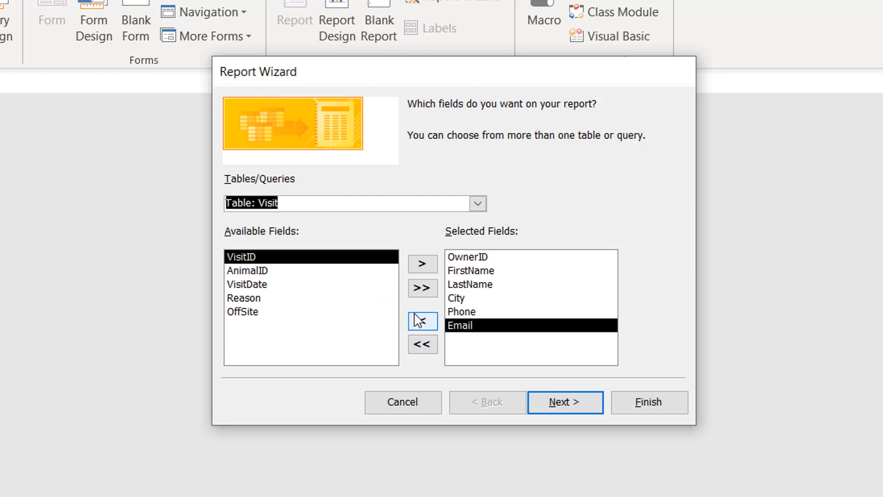
{"action": "left_click", "coordinate": [422, 288]}
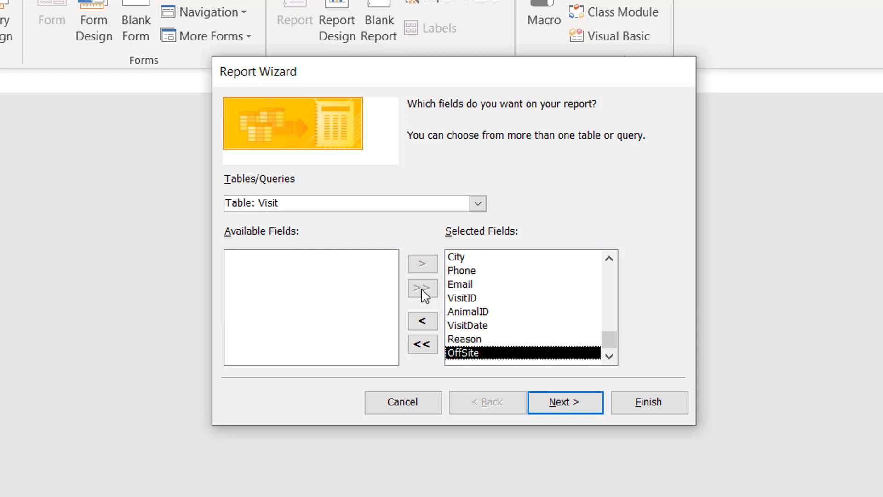
{"action": "left_click", "coordinate": [557, 408]}
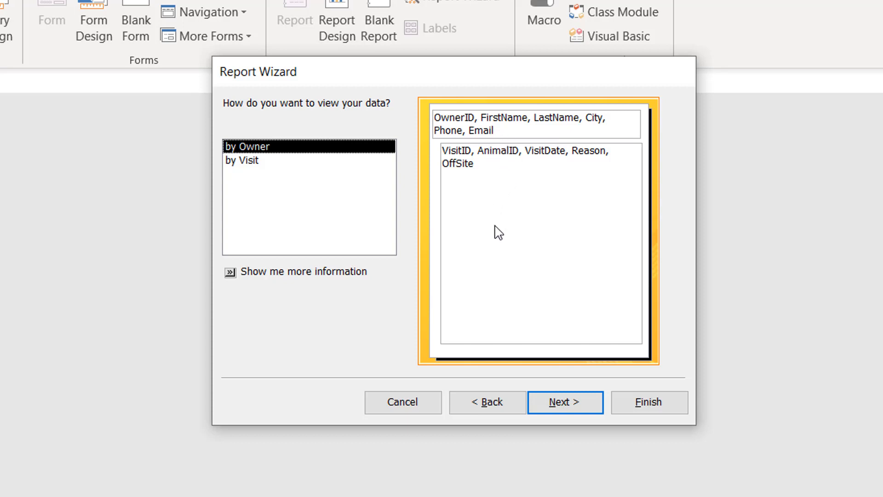
Keep the data viewed by Owner without extra grouping levels, and sort the detail records by VisitDate in ascending order.
{"action": "left_click", "coordinate": [565, 406]}
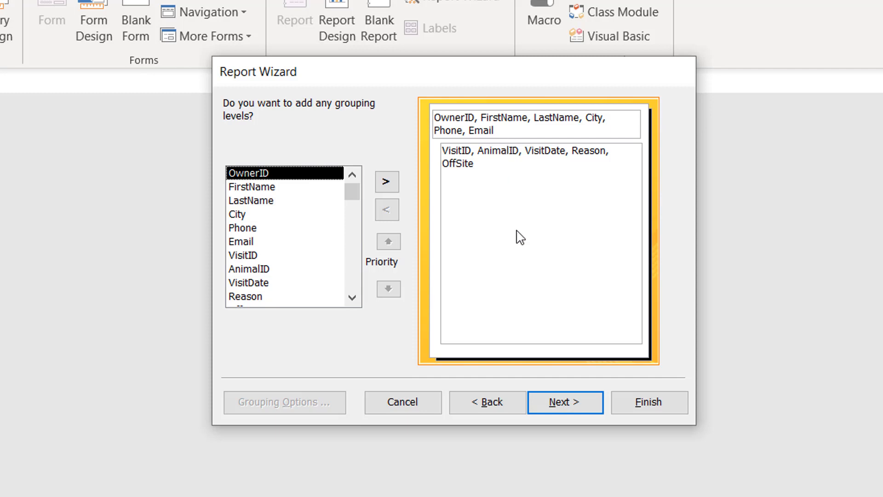
{"action": "left_click", "coordinate": [571, 407]}
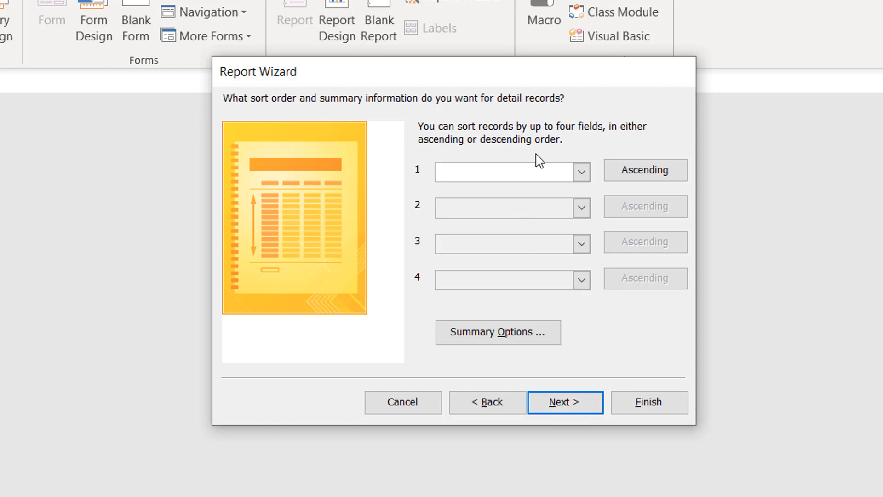
{"action": "left_click", "coordinate": [581, 173]}
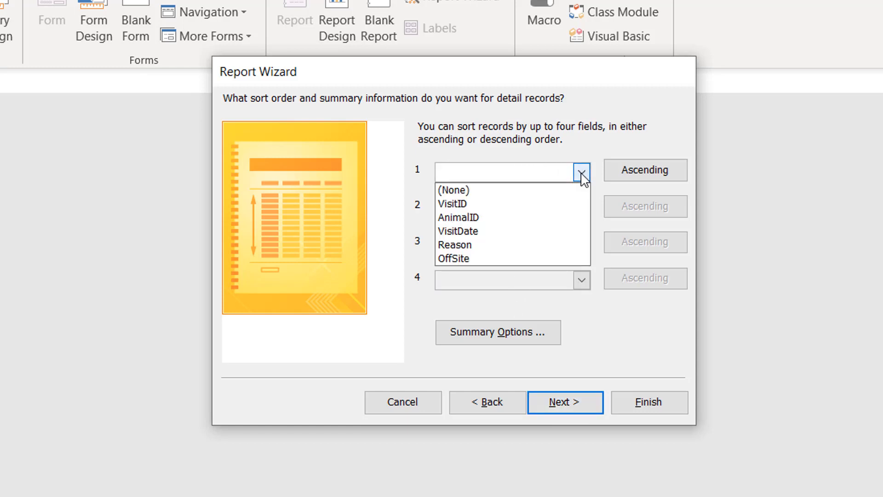
{"action": "left_click", "coordinate": [524, 231]}
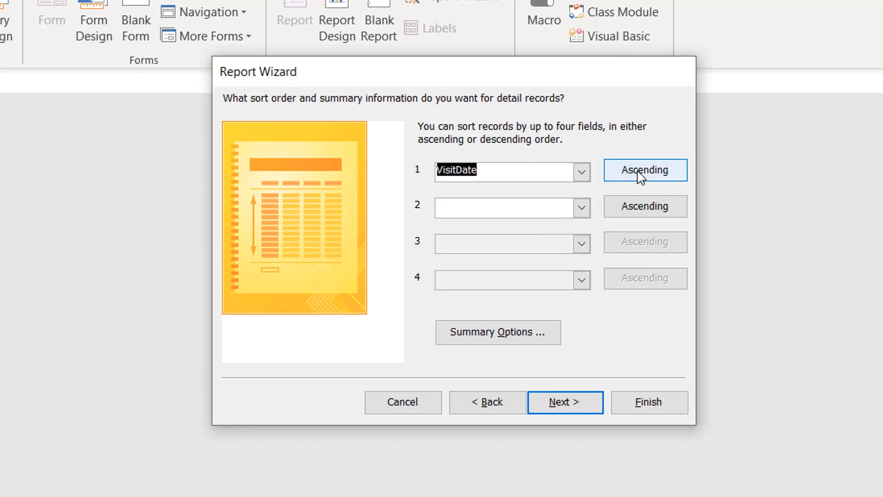
{"action": "left_click", "coordinate": [561, 403]}
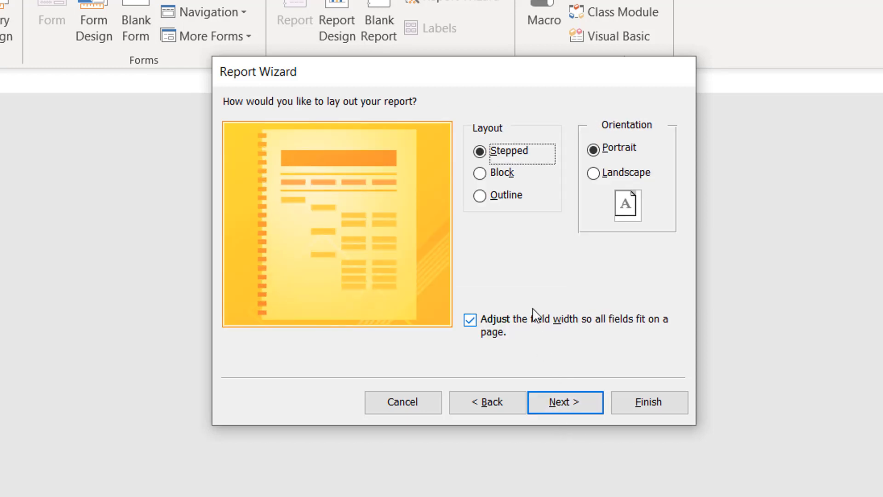
Choose the Outline layout in Portrait orientation, keeping field widths adjusted to fit on a page.
{"action": "left_click", "coordinate": [480, 173]}
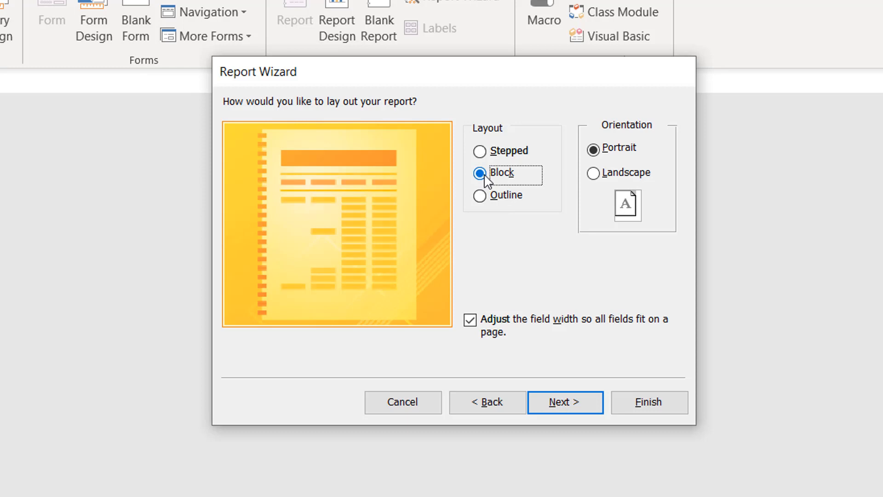
{"action": "left_click", "coordinate": [483, 197]}
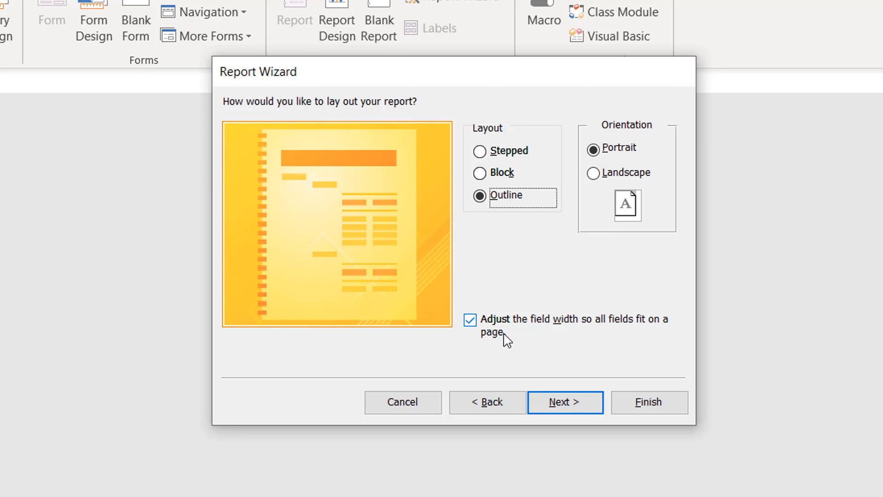
{"action": "left_click", "coordinate": [565, 402]}
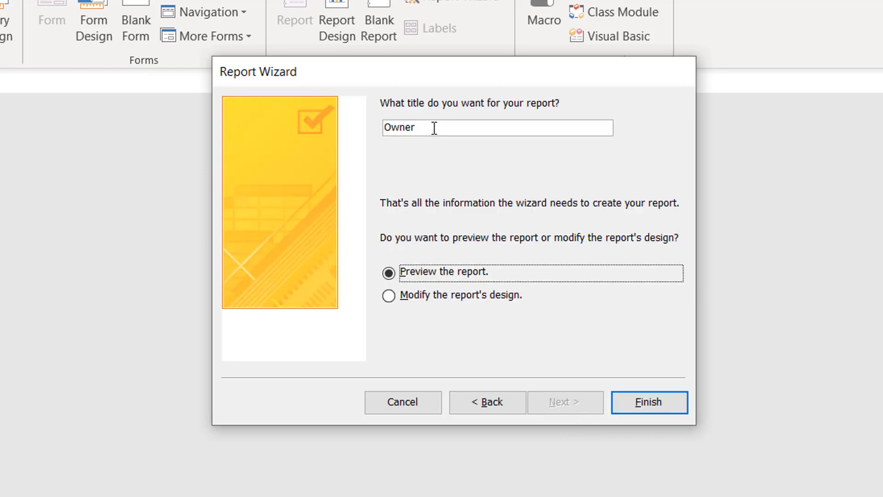
Title the report OwnersAndVisits and finish the wizard with the option to preview the report.
{"action": "left_click", "coordinate": [434, 127]}
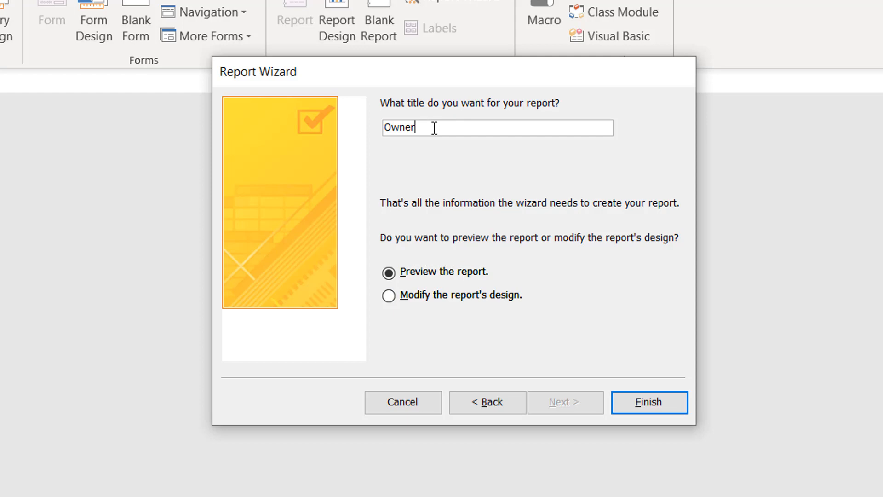
{"action": "type", "text": "sAndVisits"}
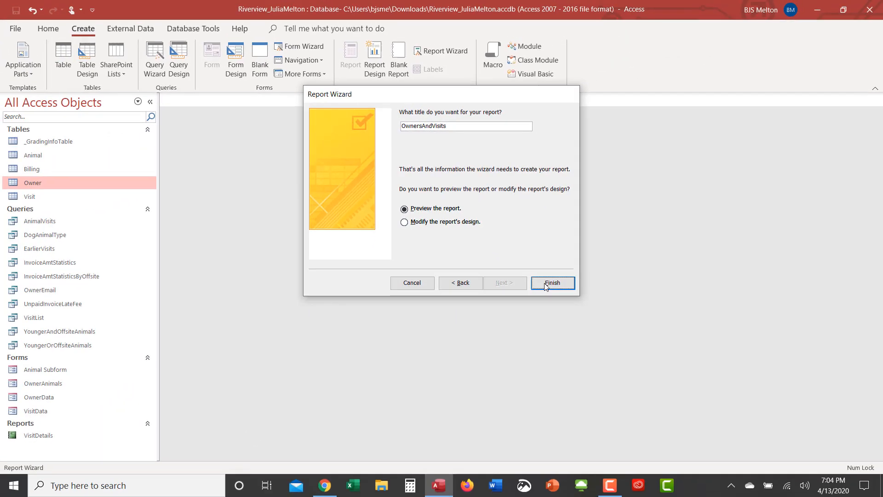
{"action": "left_click", "coordinate": [591, 344]}
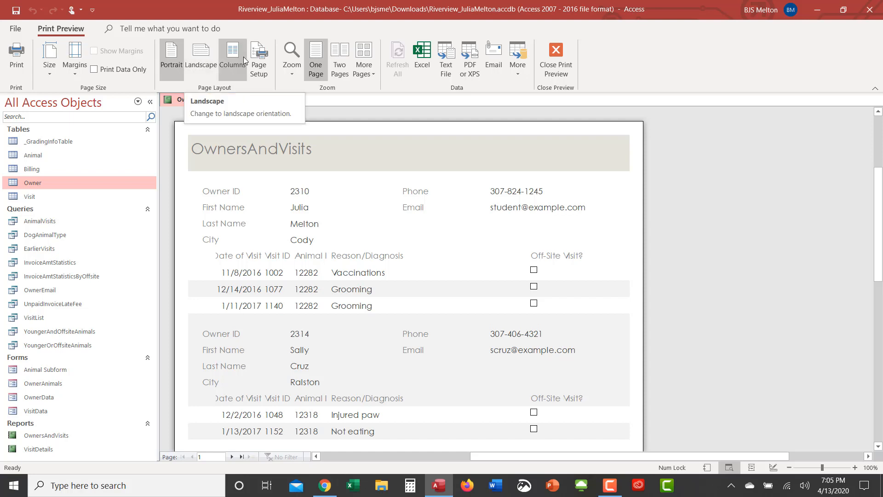
Fit the whole report page to the window and collapse the Navigation Pane.
{"action": "left_click", "coordinate": [292, 69]}
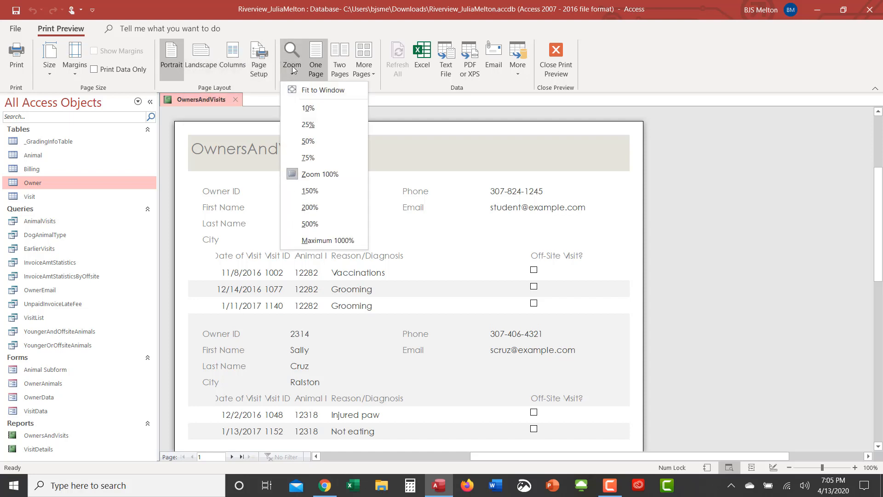
{"action": "left_click", "coordinate": [302, 89]}
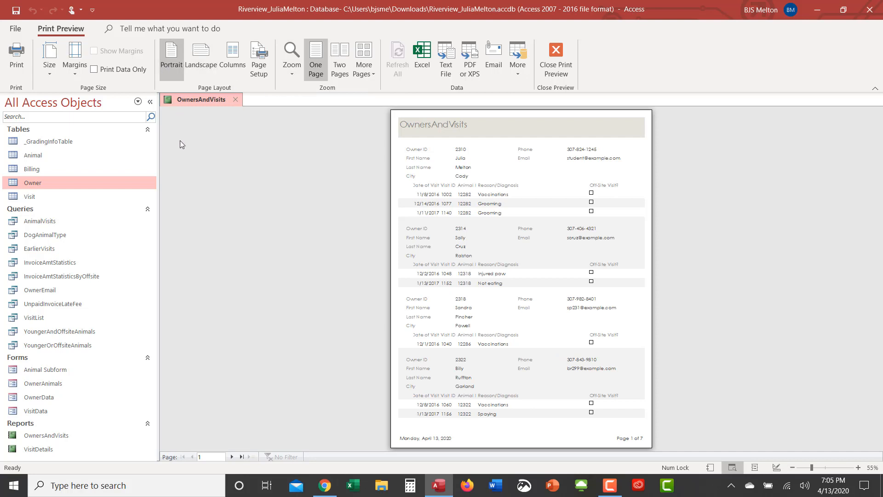
{"action": "left_click", "coordinate": [150, 102]}
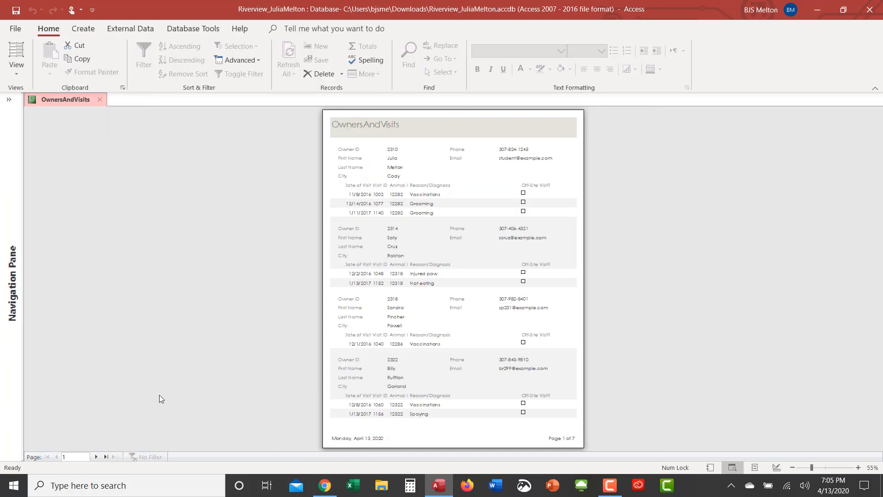
Page through the previewed report to its last page and return to the first page.
{"action": "left_click", "coordinate": [95, 457]}
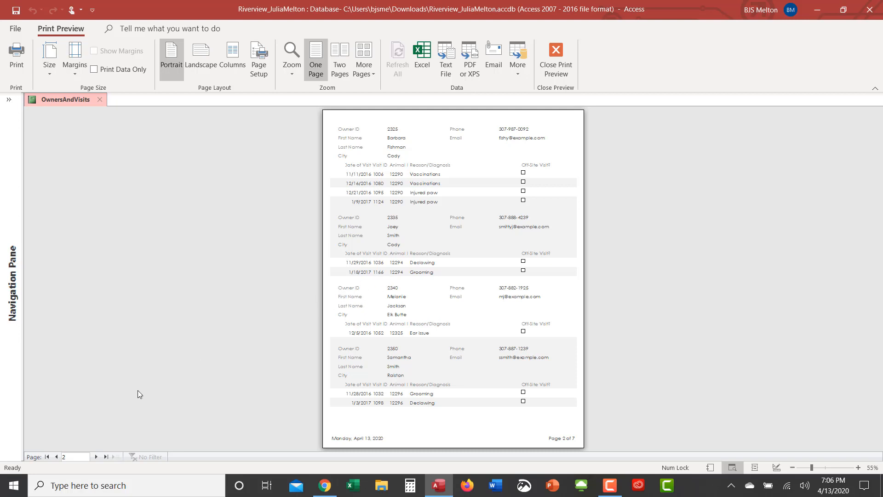
{"action": "left_click", "coordinate": [97, 456]}
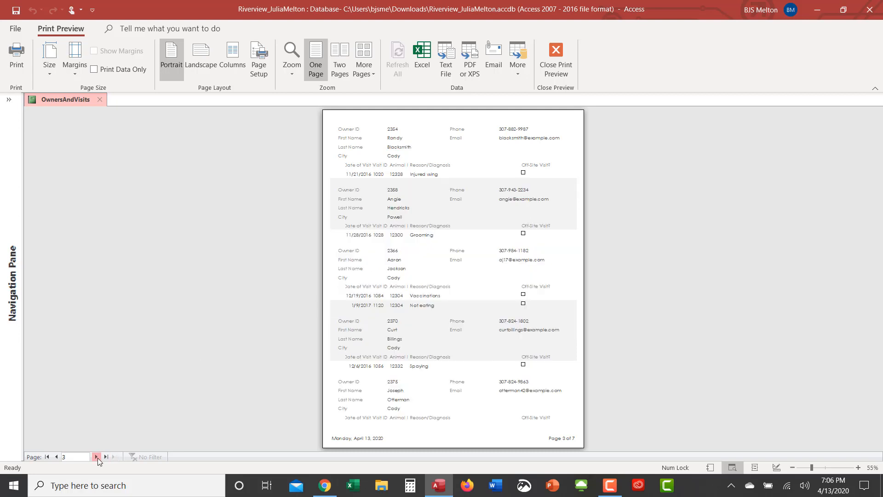
{"action": "left_click", "coordinate": [97, 457]}
{"action": "left_click", "coordinate": [96, 456]}
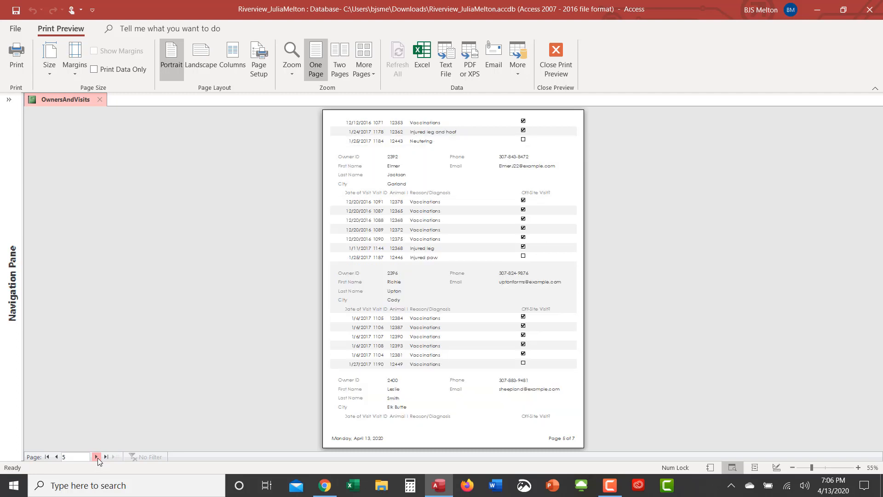
{"action": "left_click", "coordinate": [96, 457]}
{"action": "left_click", "coordinate": [97, 456]}
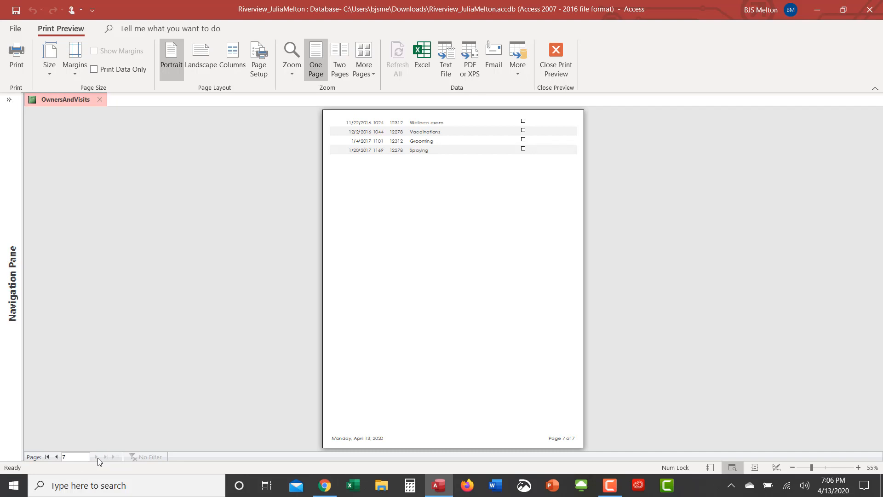
{"action": "left_click", "coordinate": [47, 456]}
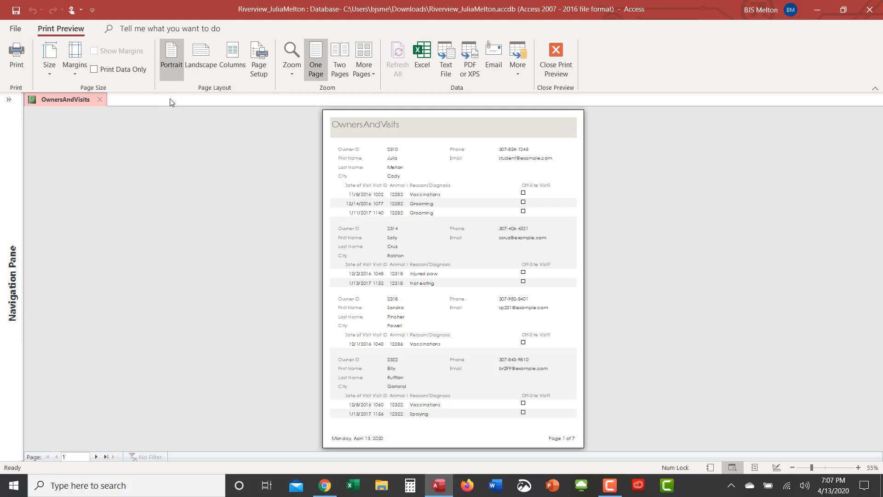
Try landscape orientation for the previewed report and return it to portrait.
{"action": "left_click", "coordinate": [200, 63]}
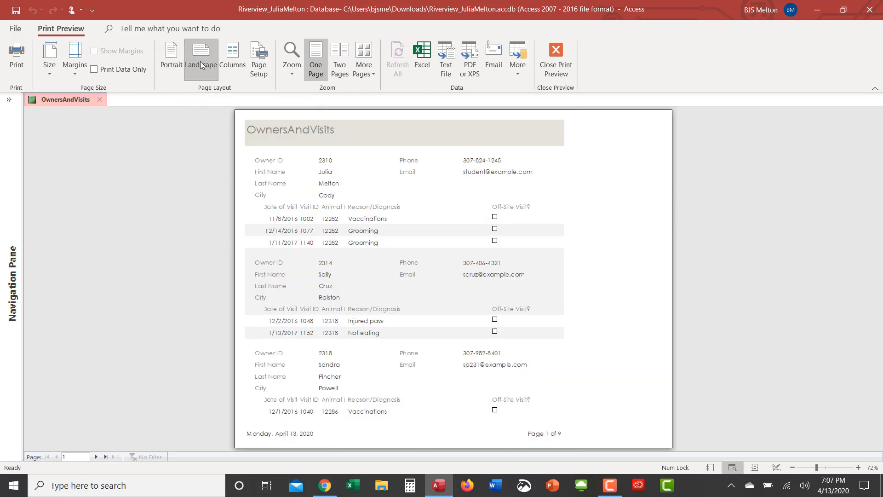
{"action": "left_click", "coordinate": [172, 59]}
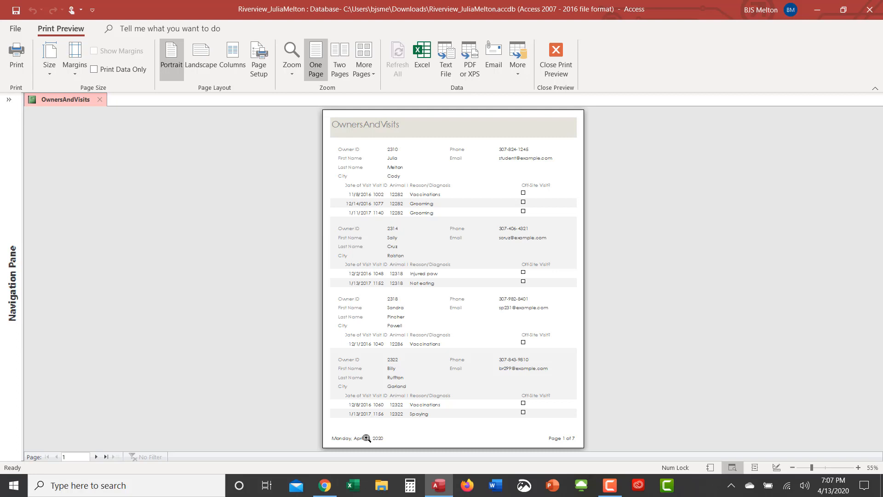
Close the print preview and display the OwnersAndVisits report in Layout View.
{"action": "left_click", "coordinate": [554, 72]}
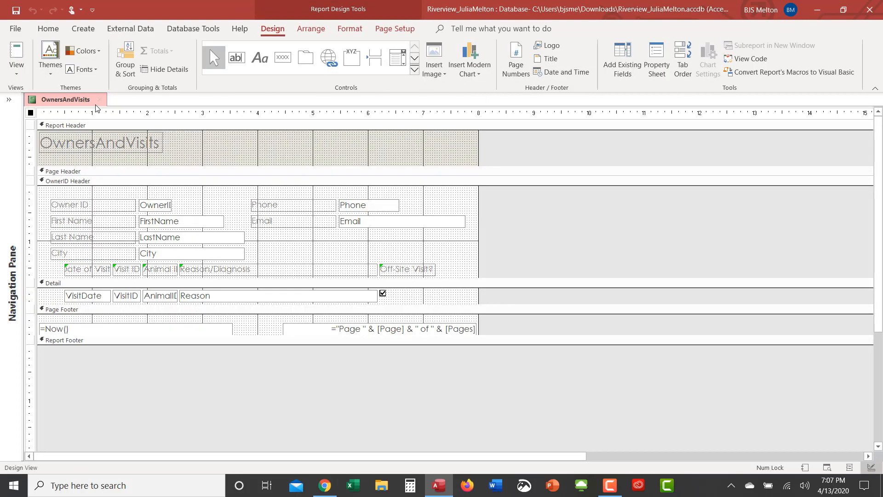
{"action": "left_click", "coordinate": [16, 75]}
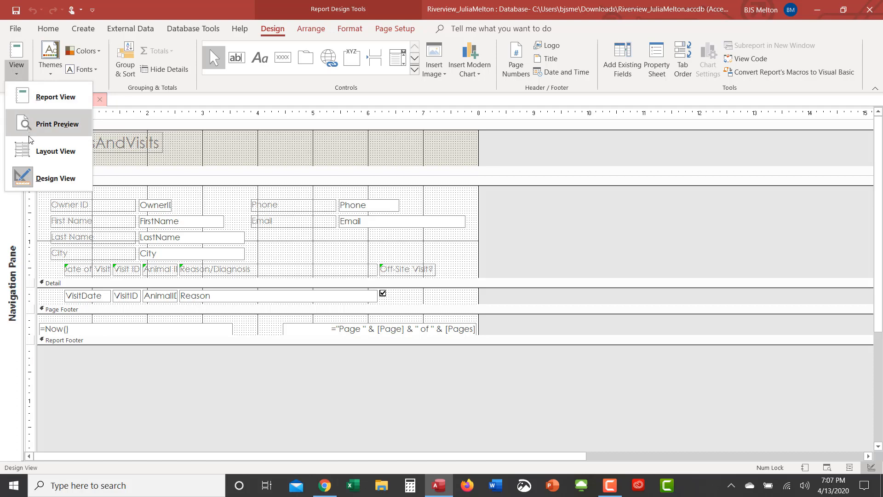
{"action": "left_click", "coordinate": [28, 152]}
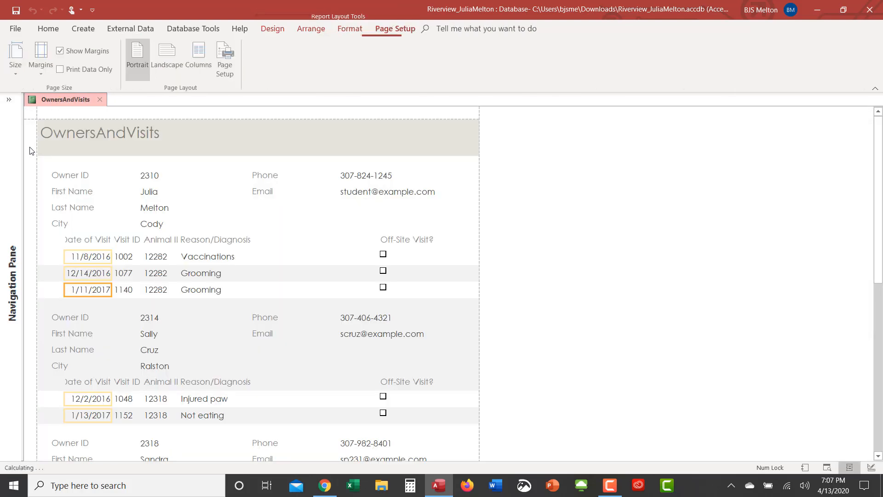
Look through the themes available for the report.
{"action": "left_click", "coordinate": [273, 28]}
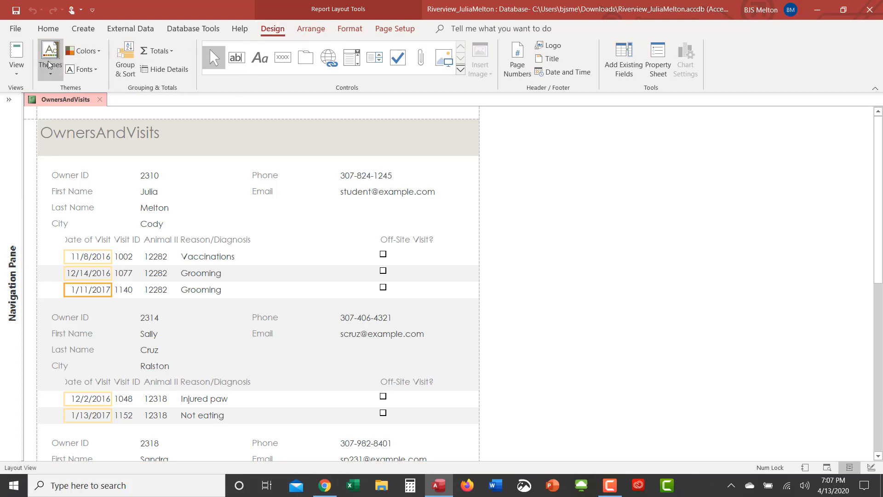
{"action": "left_click", "coordinate": [49, 64]}
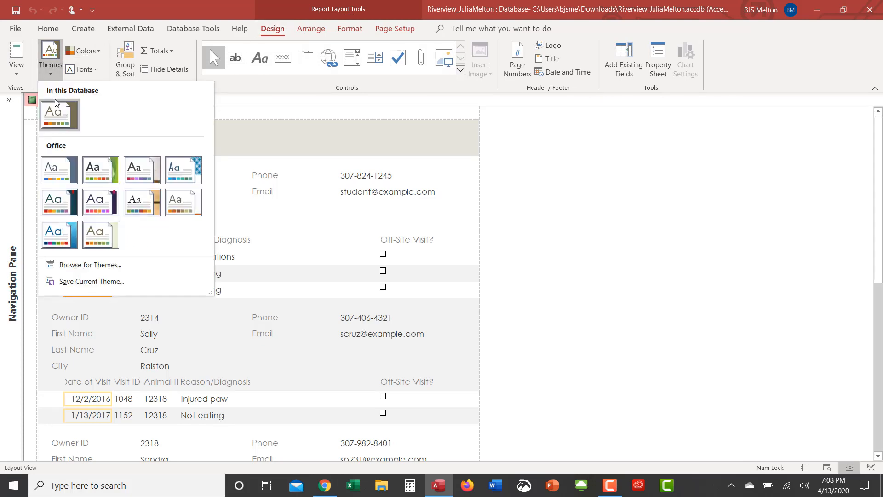
{"action": "left_click", "coordinate": [102, 235]}
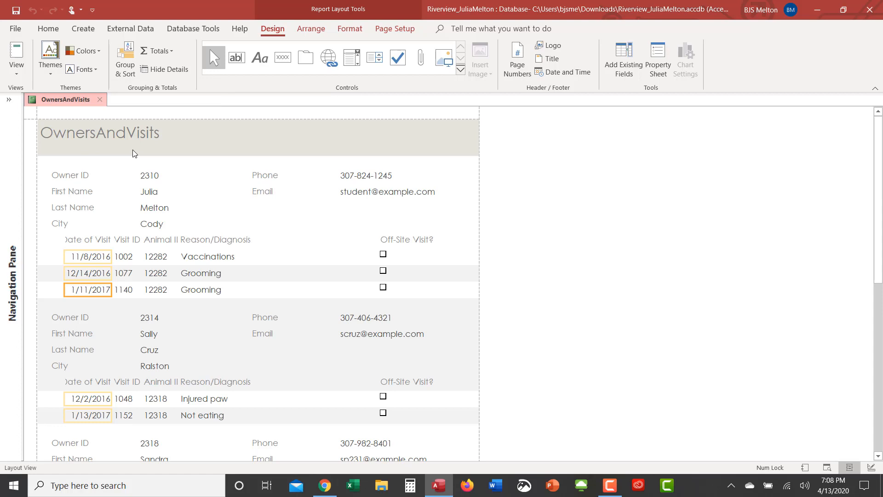
Change the title text in the report header to "Owners and Visits".
{"action": "left_click", "coordinate": [98, 134]}
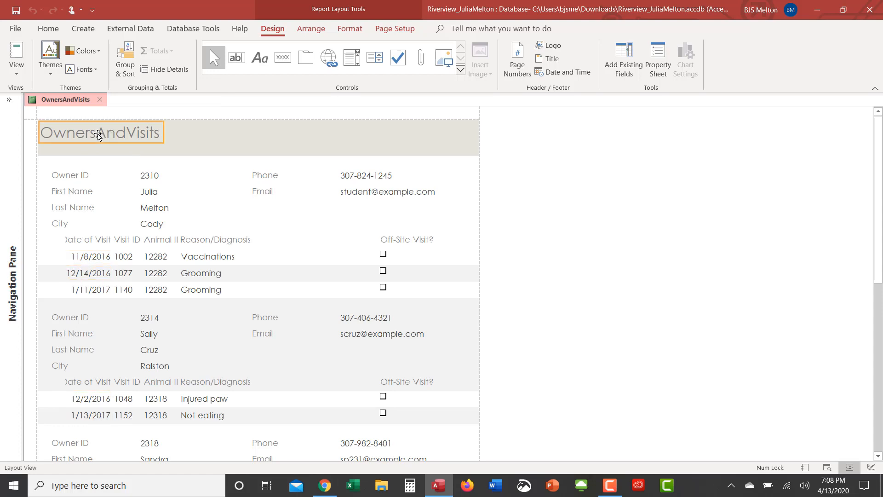
{"action": "left_click", "coordinate": [98, 134]}
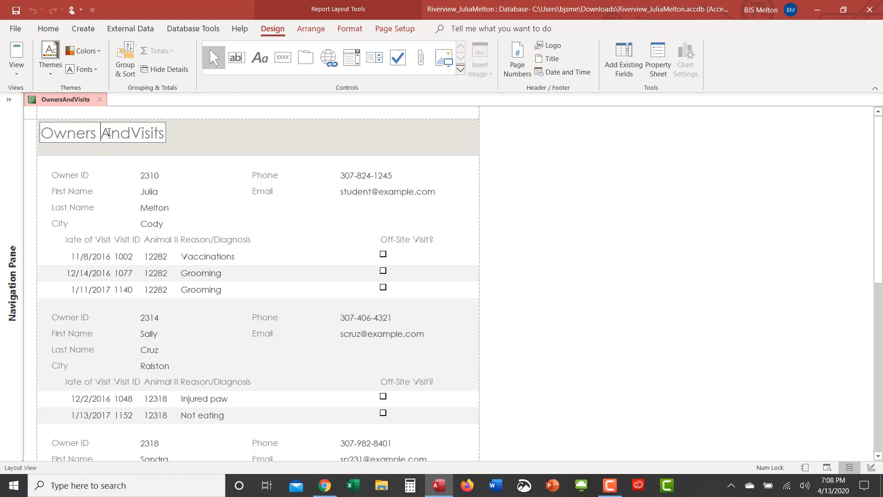
{"action": "key", "text": "Delete"}
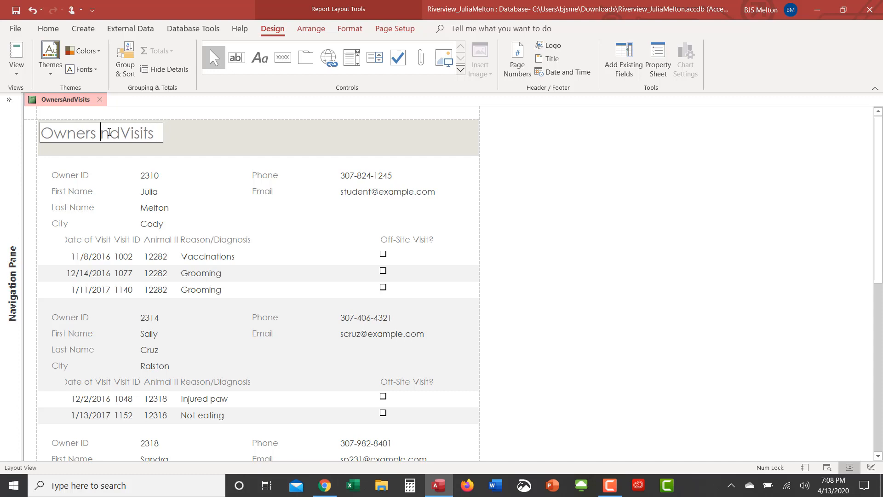
{"action": "type", "text": "a"}
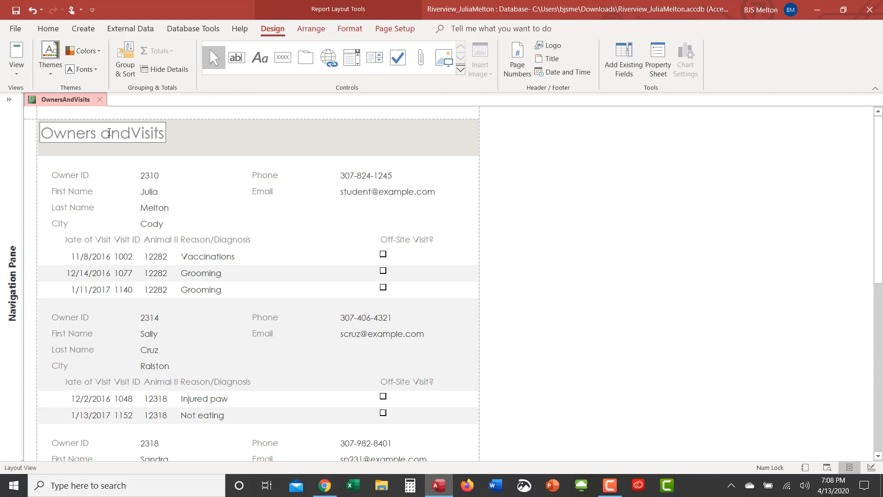
{"action": "key", "text": "Right"}
{"action": "key", "text": "Right"}
{"action": "key", "text": "Right"}
{"action": "key", "text": "Left"}
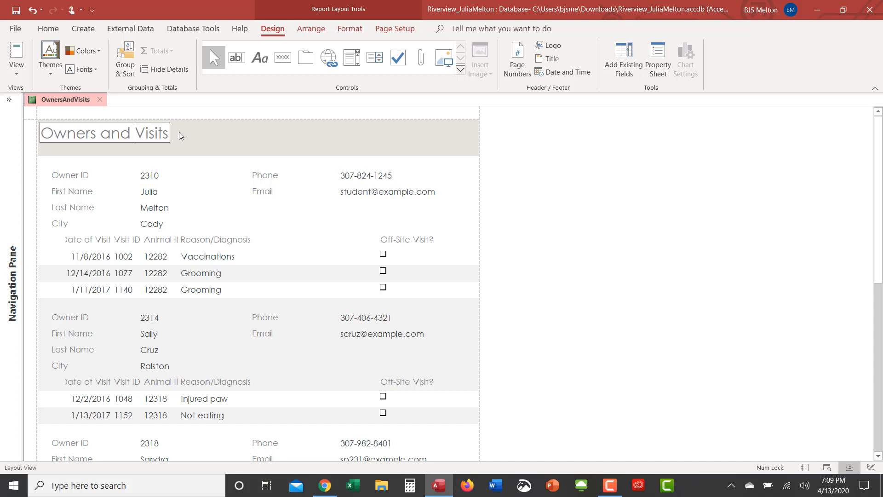
Widen the report title's box slightly beyond the end of its text.
{"action": "left_click", "coordinate": [181, 136]}
{"action": "left_click", "coordinate": [170, 133]}
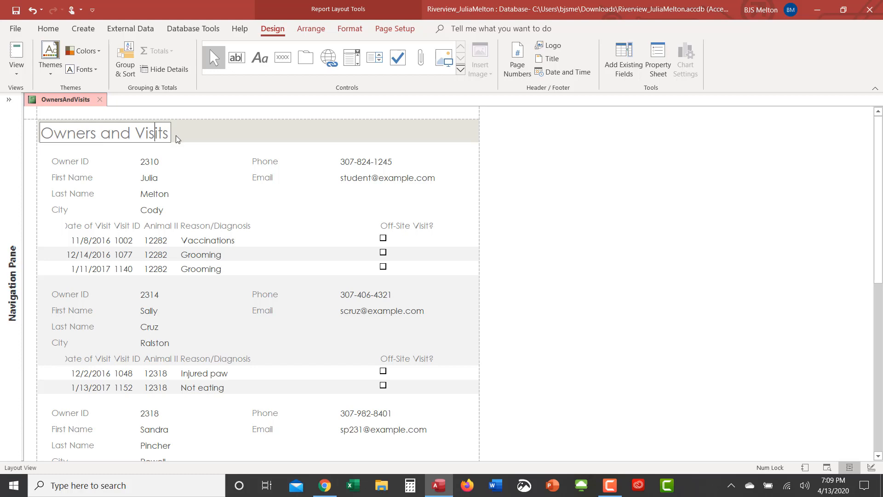
{"action": "left_click", "coordinate": [176, 136]}
{"action": "left_click", "coordinate": [155, 136]}
{"action": "left_click", "coordinate": [185, 134]}
{"action": "left_click", "coordinate": [154, 134]}
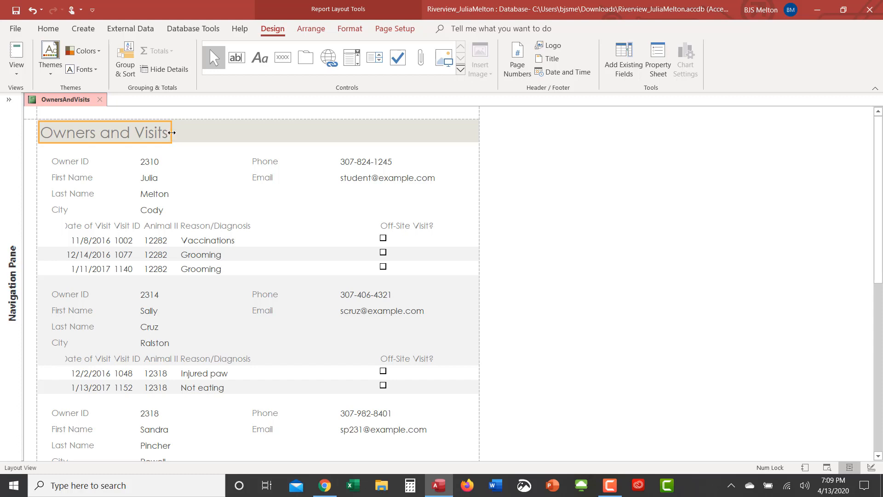
{"action": "left_click", "coordinate": [171, 132]}
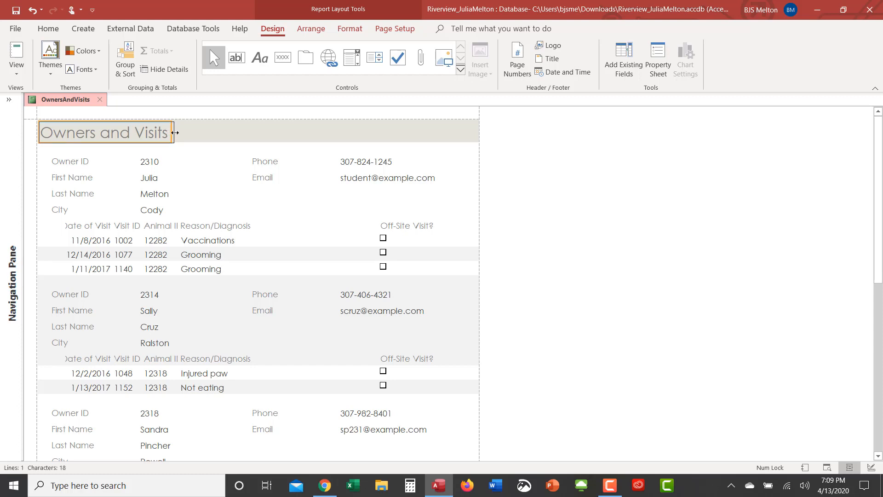
{"action": "left_click_drag", "start_coordinate": [176, 132], "coordinate": [180, 132]}
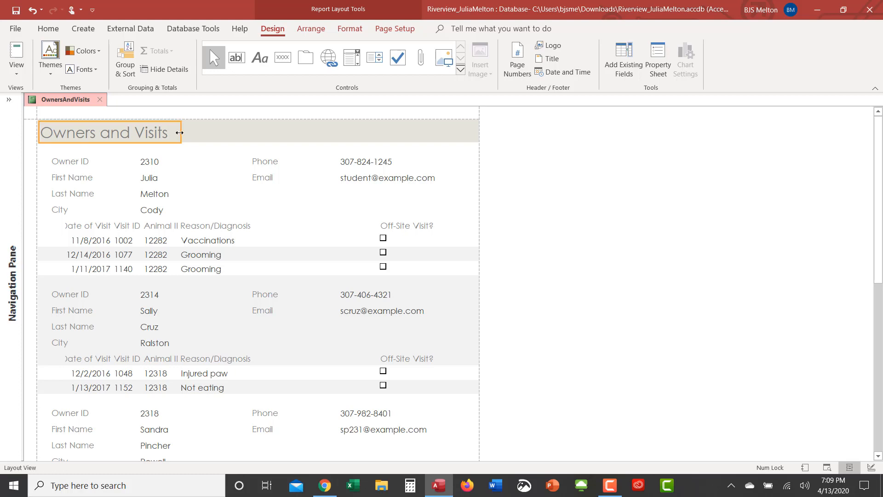
{"action": "left_click", "coordinate": [218, 164]}
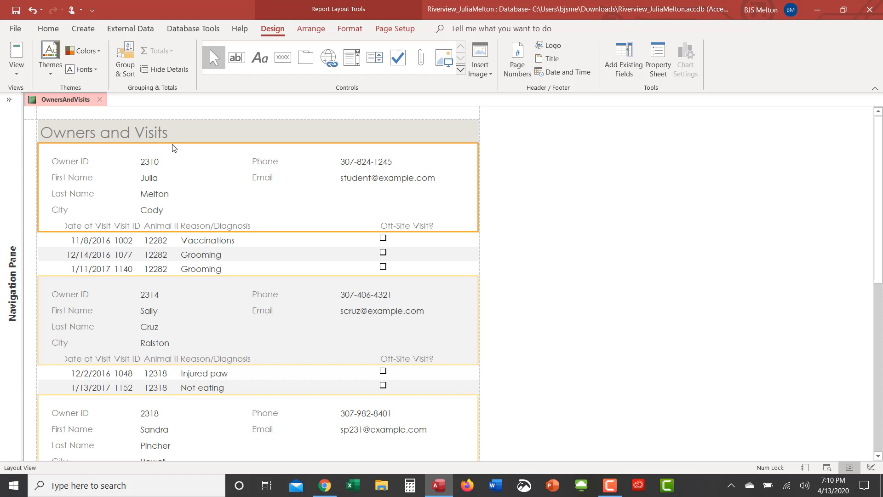
Left-align the visit date values in the report's detail rows.
{"action": "left_click", "coordinate": [350, 28]}
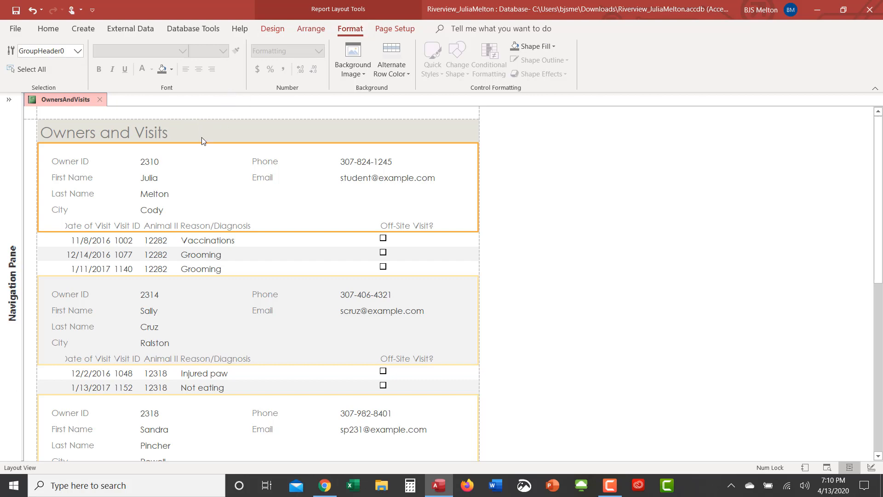
{"action": "left_click", "coordinate": [101, 240]}
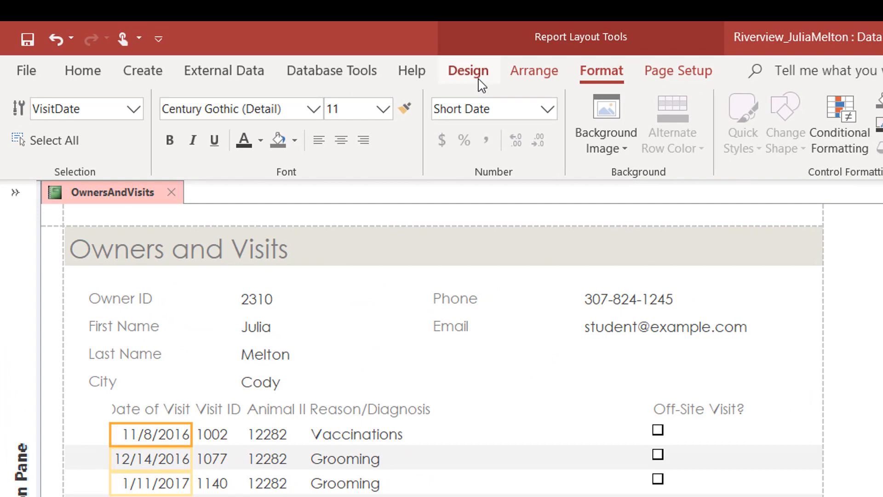
{"action": "left_click", "coordinate": [322, 143]}
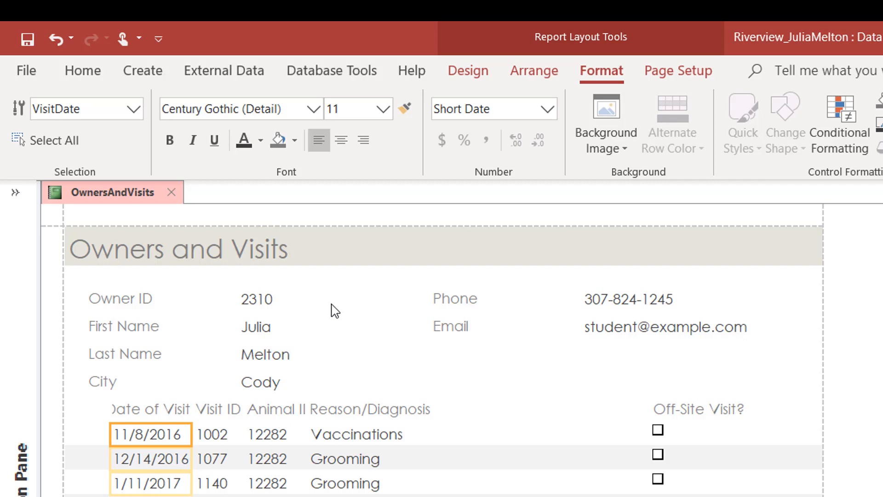
Move the Off-Site Visit? label leftward until it is centred above its check boxes.
{"action": "left_click", "coordinate": [677, 408]}
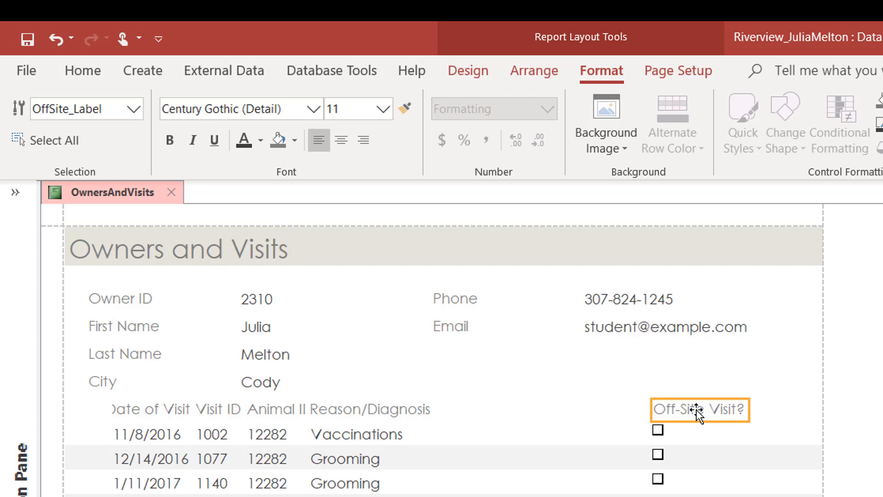
{"action": "key", "text": "Left"}
{"action": "key", "text": "Left"}
{"action": "key", "text": "Left"}
{"action": "key", "text": "Left"}
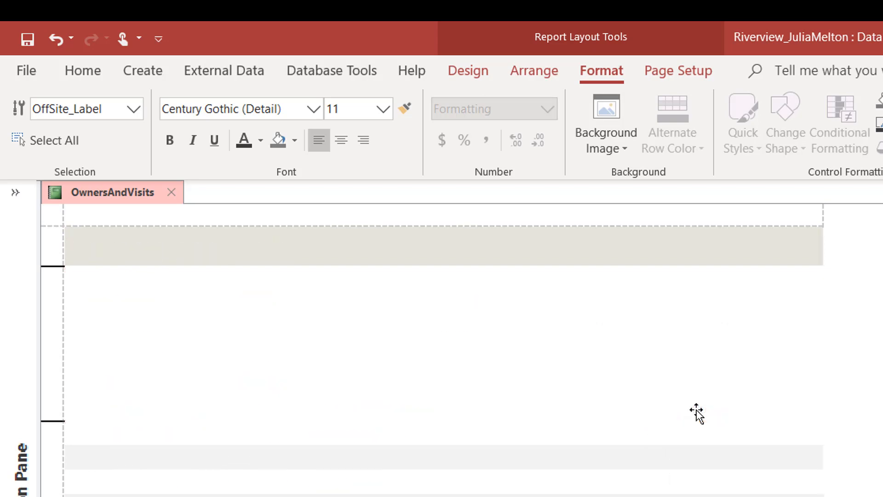
{"action": "key", "text": "Left"}
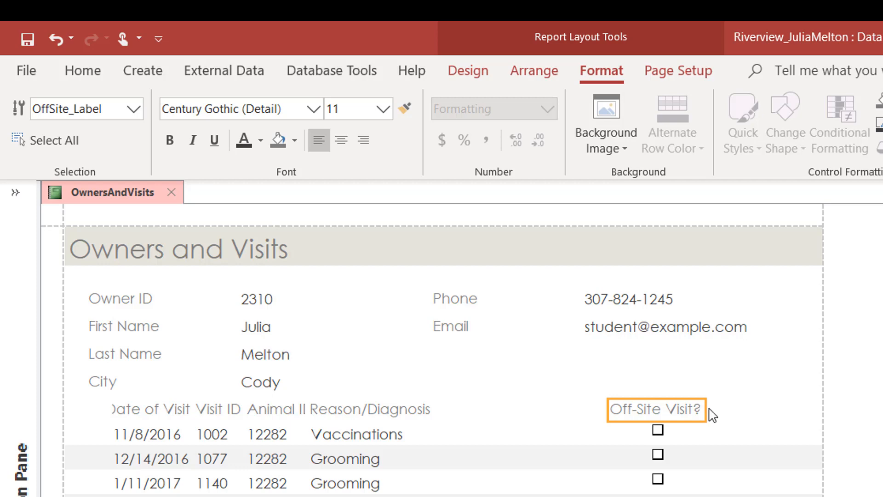
{"action": "mouse_move", "coordinate": [705, 408]}
{"action": "left_mouse_down"}
{"action": "mouse_move", "coordinate": [715, 408]}
{"action": "mouse_move", "coordinate": [706, 408]}
{"action": "left_mouse_up"}
{"action": "key", "text": "Left"}
{"action": "key", "text": "Left"}
{"action": "key", "text": "Left"}
{"action": "key", "text": "Left"}
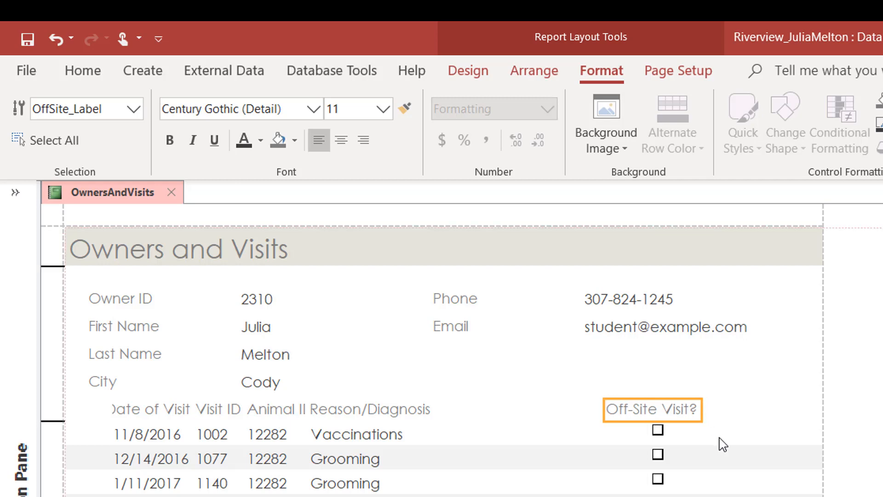
{"action": "key", "text": "Right"}
{"action": "key", "text": "Right"}
{"action": "key", "text": "Right"}
Shift the Reason/Diagnosis label and its values together to the right, and widen the Animal ID label to fit its full text.
{"action": "left_click", "coordinate": [347, 412]}
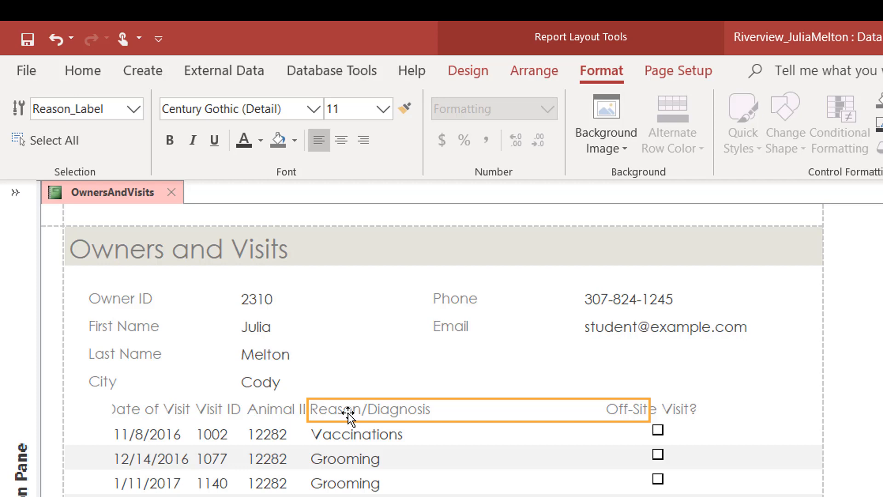
{"action": "left_click", "coordinate": [350, 434], "text": "ctrl"}
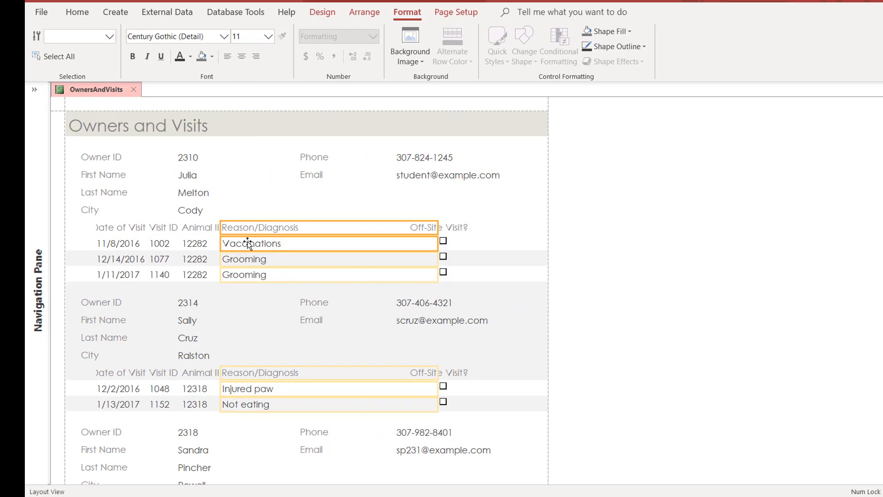
{"action": "scroll", "coordinate": [269, 204], "scroll_direction": "down", "scroll_amount": 10}
{"action": "key", "text": "Right"}
{"action": "key", "text": "Right"}
{"action": "key", "text": "Right"}
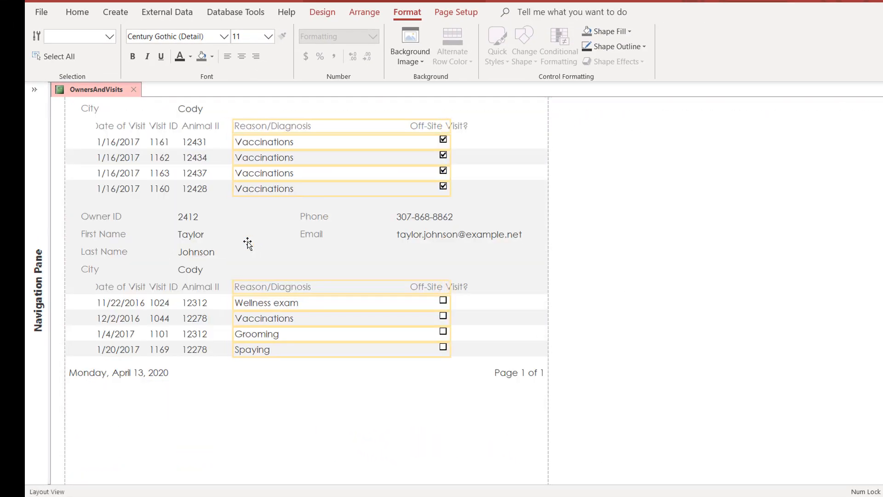
{"action": "key", "text": "Right"}
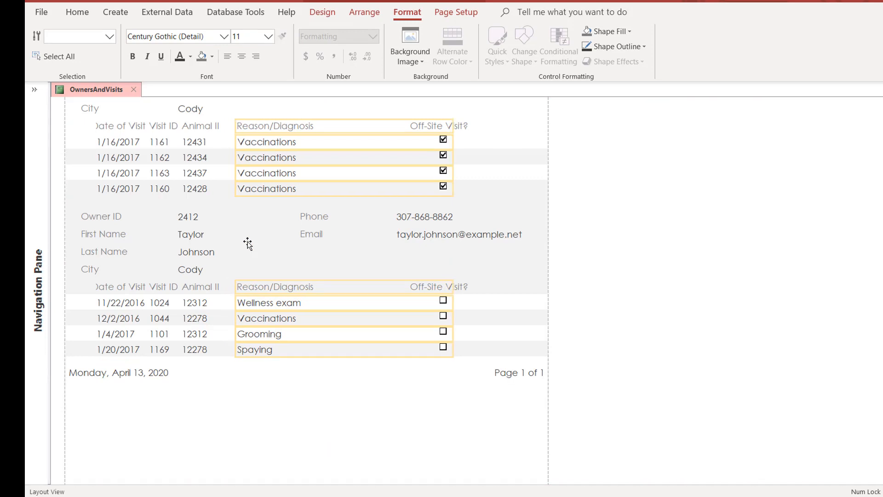
{"action": "key", "text": "Left"}
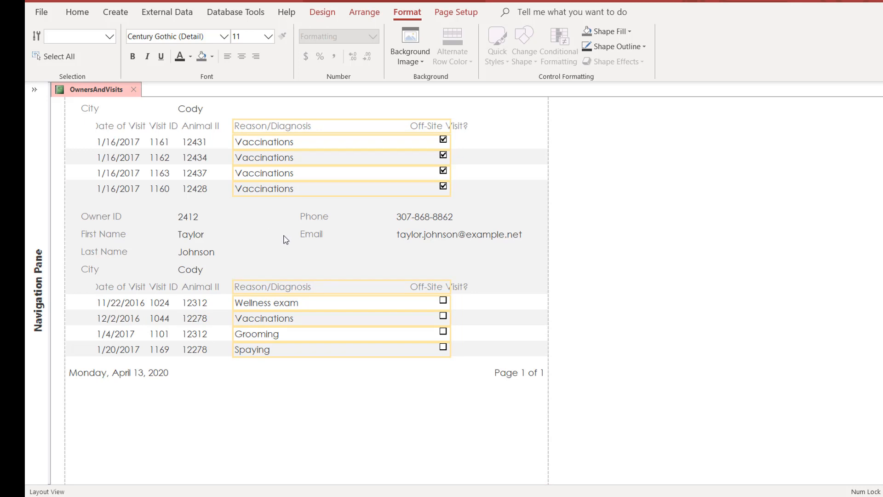
{"action": "left_click", "coordinate": [203, 287]}
{"action": "left_click_drag", "start_coordinate": [217, 288], "coordinate": [223, 289]}
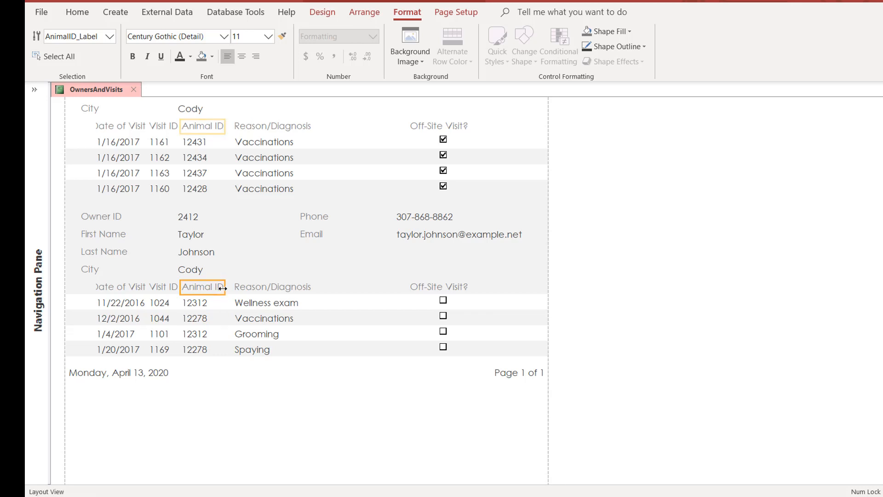
Widen the visit date values slightly and extend the Date of Visit label leftward to fit its full text.
{"action": "left_click", "coordinate": [134, 304]}
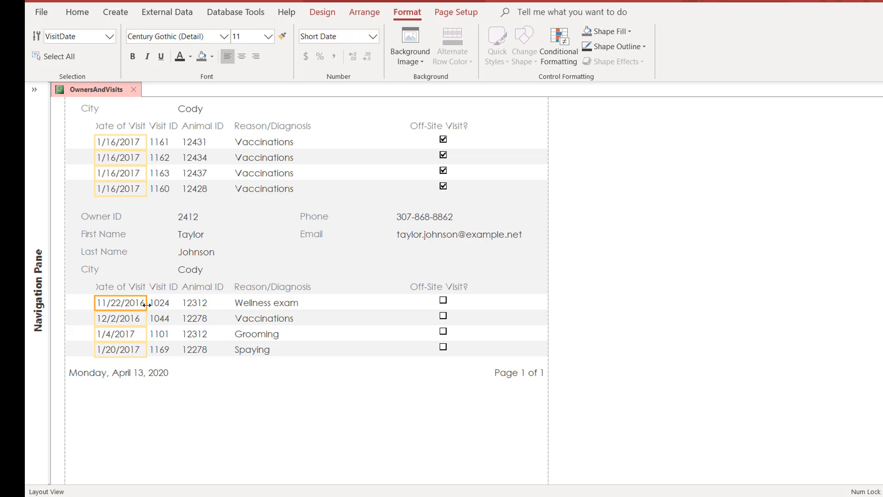
{"action": "left_click_drag", "start_coordinate": [146, 304], "coordinate": [146, 305]}
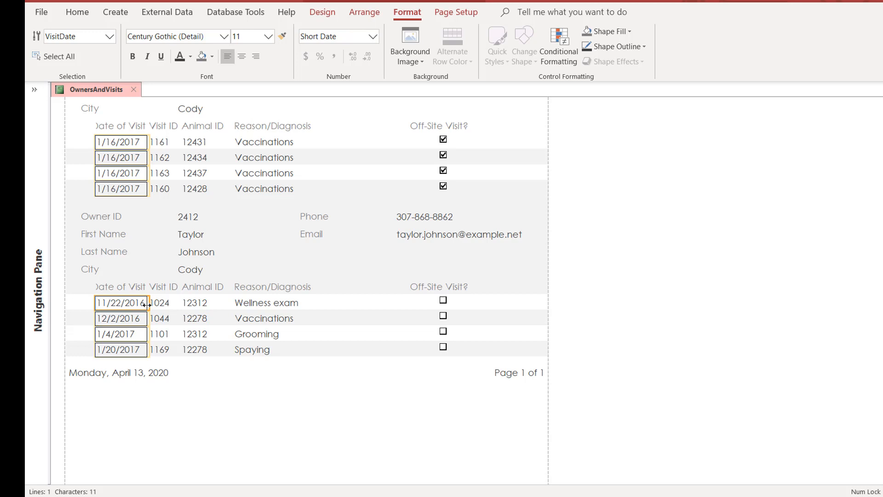
{"action": "left_click_drag", "start_coordinate": [146, 305], "coordinate": [146, 304]}
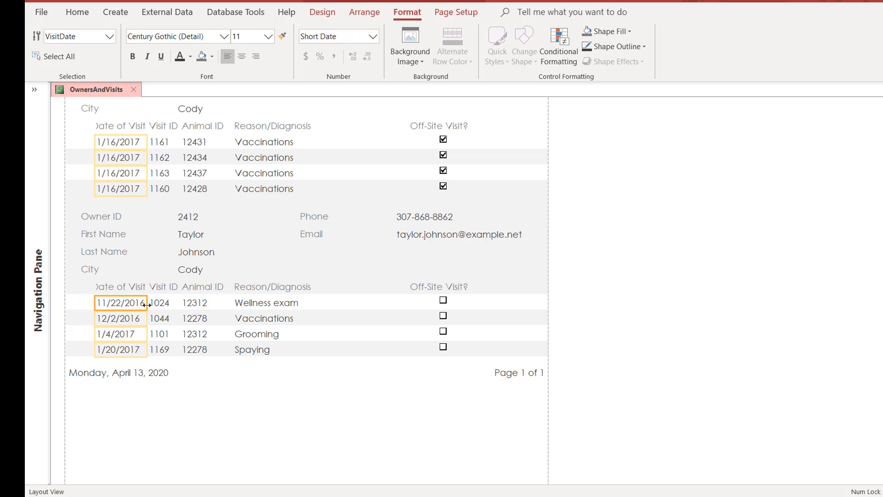
{"action": "left_click", "coordinate": [163, 126]}
{"action": "left_click", "coordinate": [126, 127]}
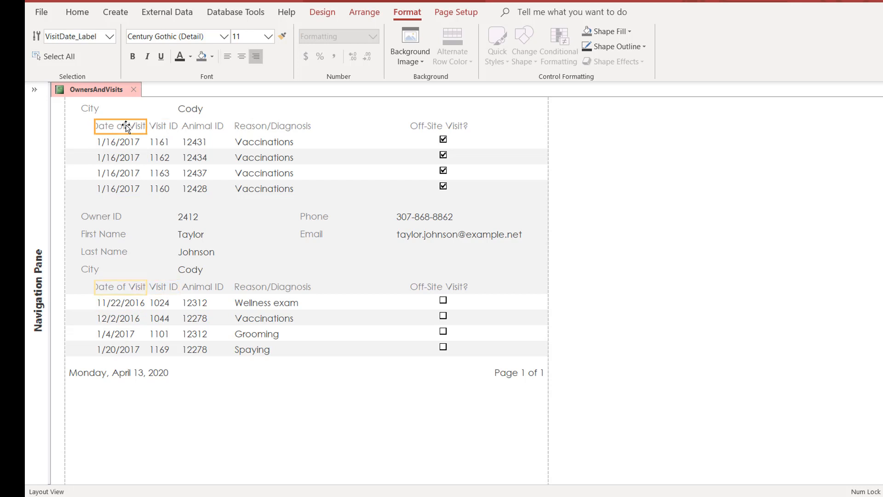
{"action": "left_click", "coordinate": [96, 123]}
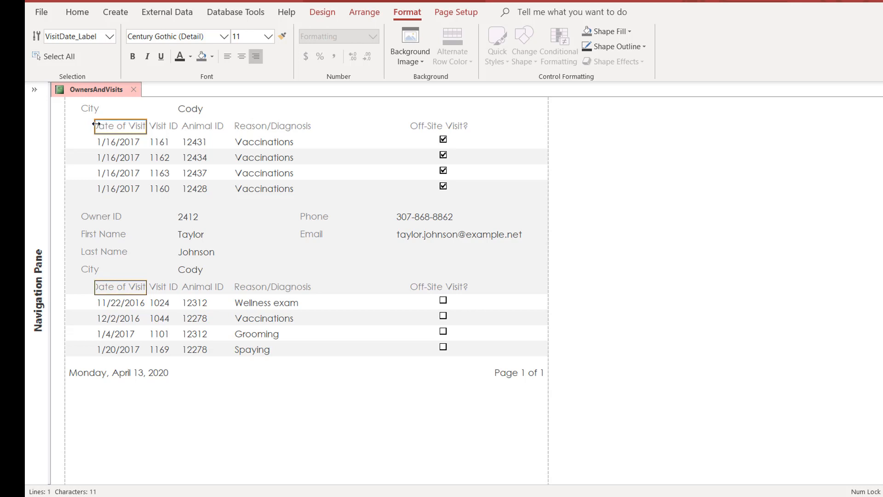
{"action": "left_click_drag", "start_coordinate": [96, 123], "coordinate": [90, 124]}
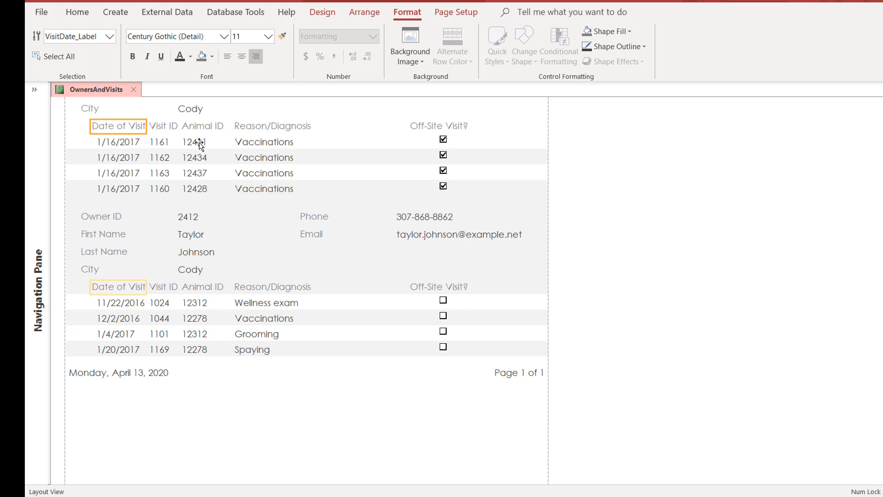
Change the font colour of the Owners and Visits title in the report header to a darker gray theme shade.
{"action": "left_click", "coordinate": [233, 111]}
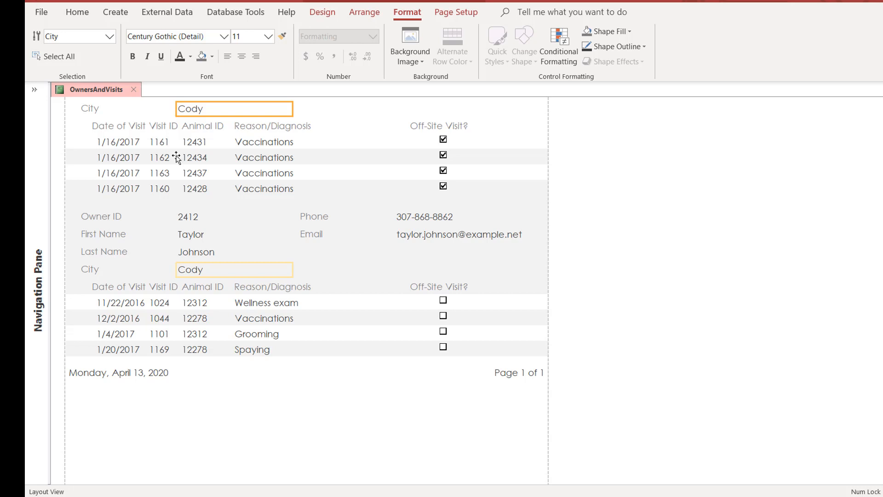
{"action": "key", "text": "ctrl+Home"}
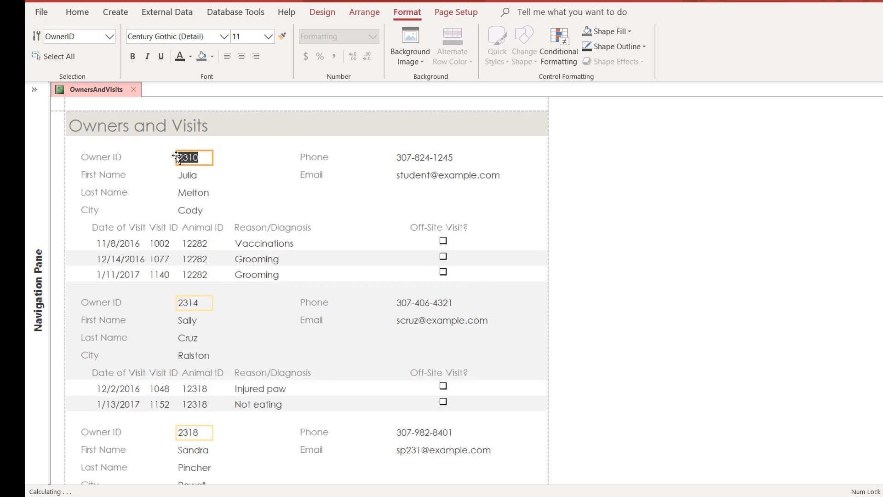
{"action": "left_click", "coordinate": [121, 126]}
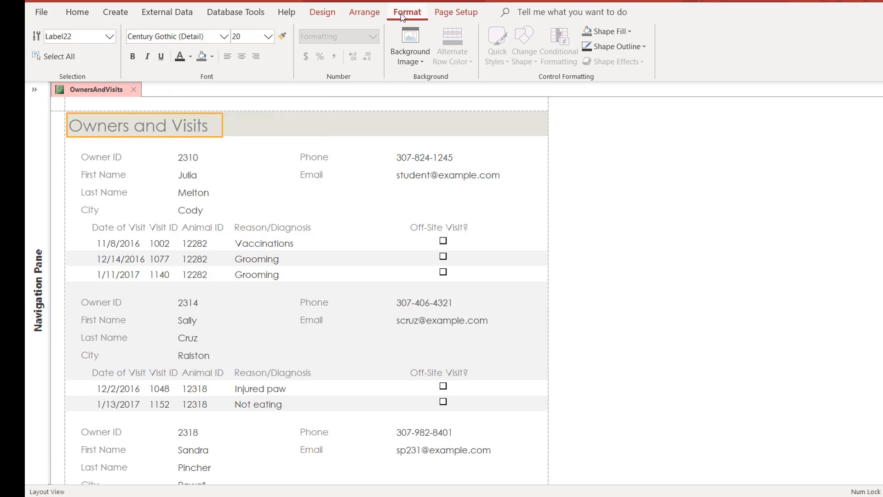
{"action": "left_click", "coordinate": [190, 57]}
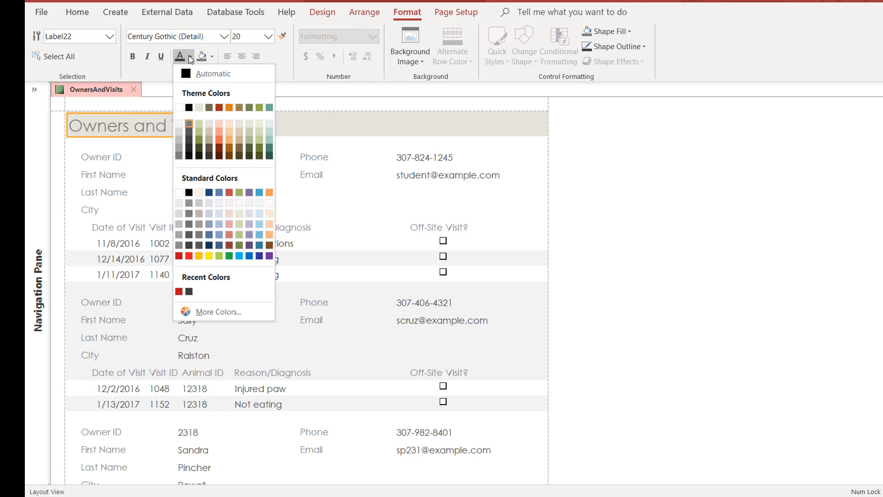
{"action": "left_click", "coordinate": [188, 141]}
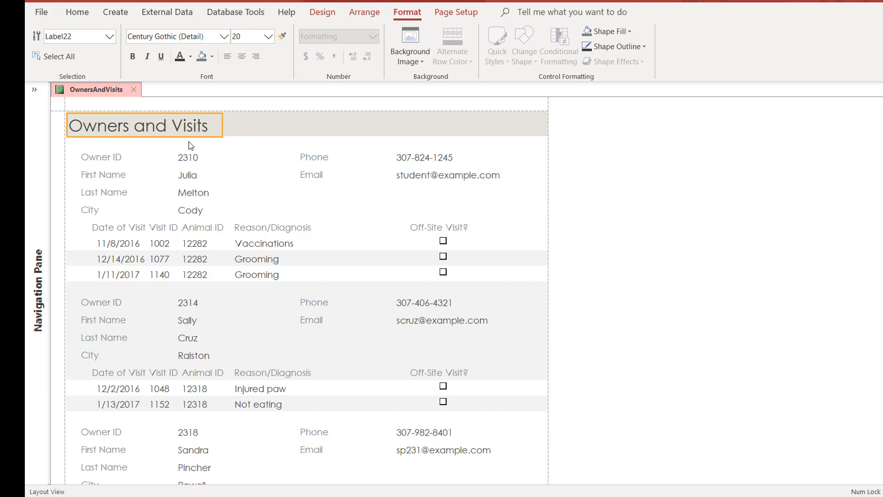
Insert the Animals PNG picture from the Downloads folder as the report's logo.
{"action": "right_click", "coordinate": [321, 17]}
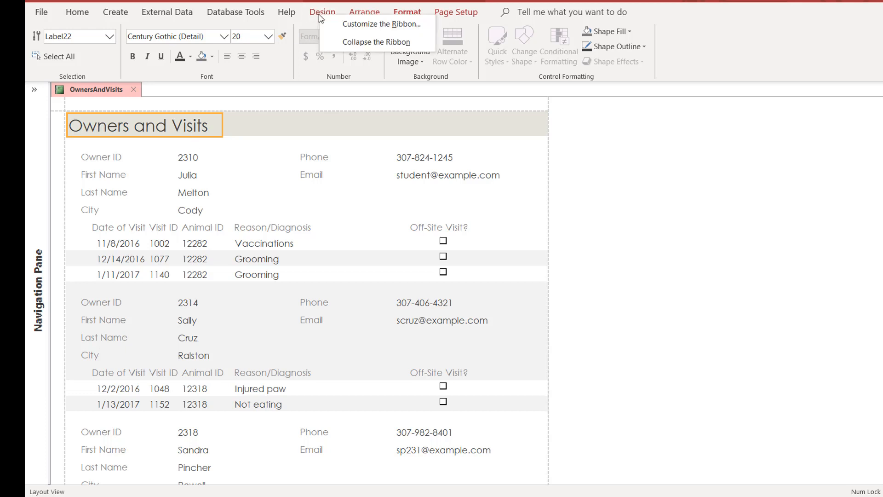
{"action": "left_click", "coordinate": [319, 16]}
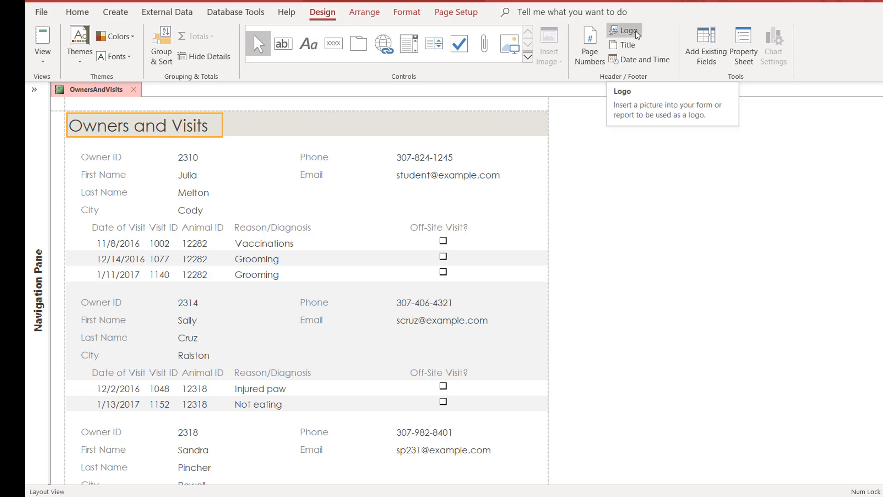
{"action": "left_click", "coordinate": [637, 34]}
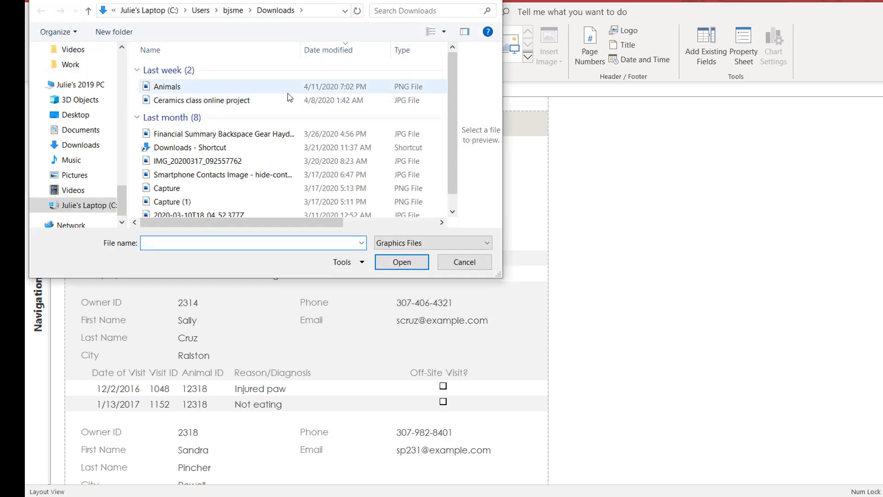
{"action": "double_click", "coordinate": [166, 88]}
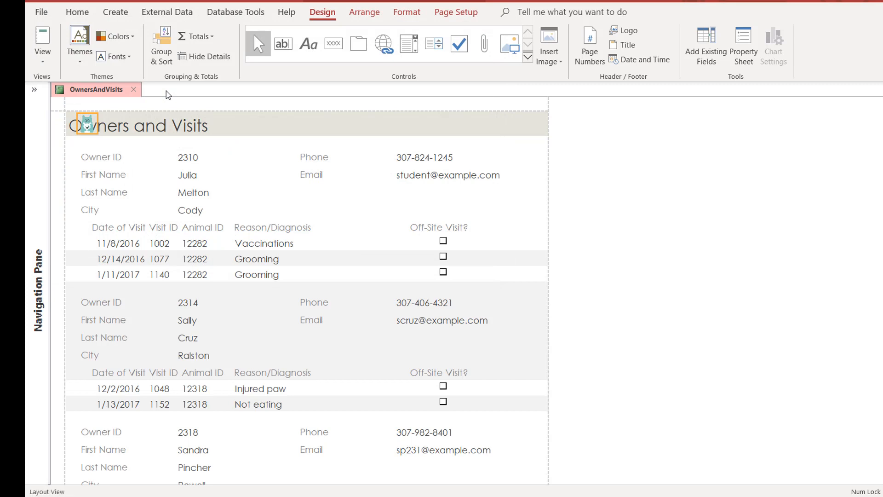
Move the logo in the report header so it sits just to the right of the Owners and Visits title.
{"action": "left_click_drag", "start_coordinate": [86, 126], "coordinate": [226, 125]}
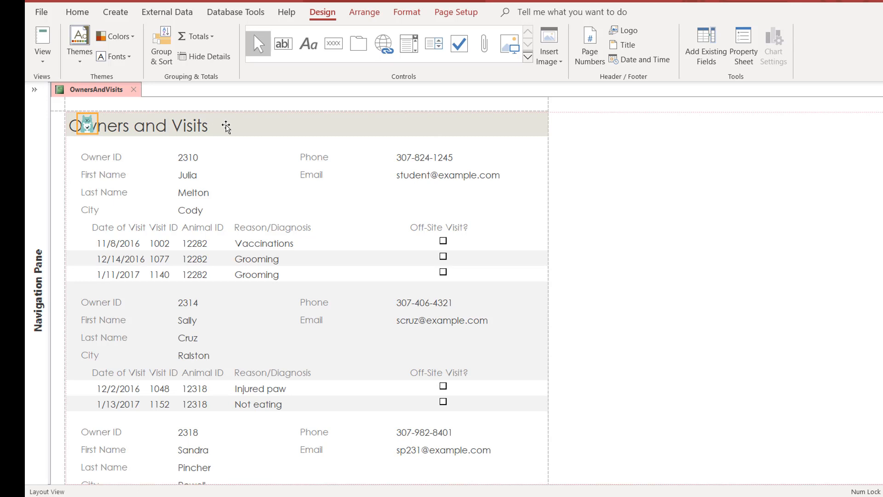
{"action": "left_click_drag", "start_coordinate": [225, 127], "coordinate": [229, 126]}
{"action": "left_click_drag", "start_coordinate": [229, 126], "coordinate": [230, 126]}
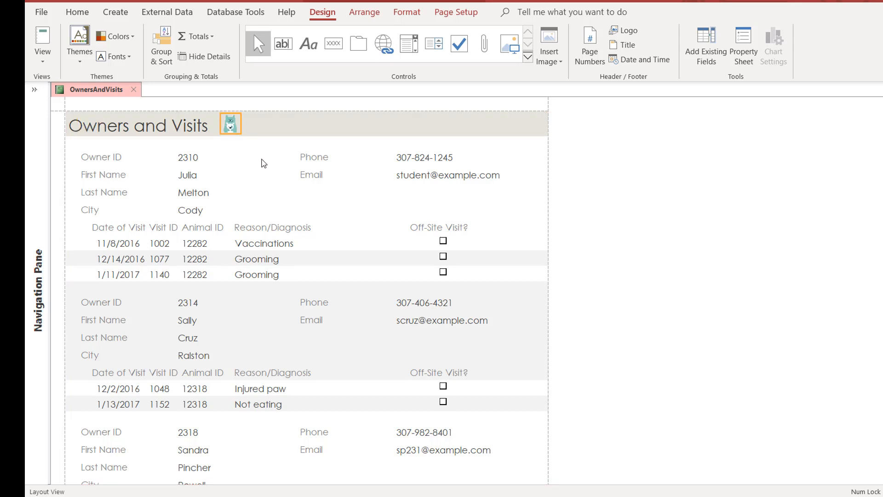
{"action": "left_click", "coordinate": [274, 143]}
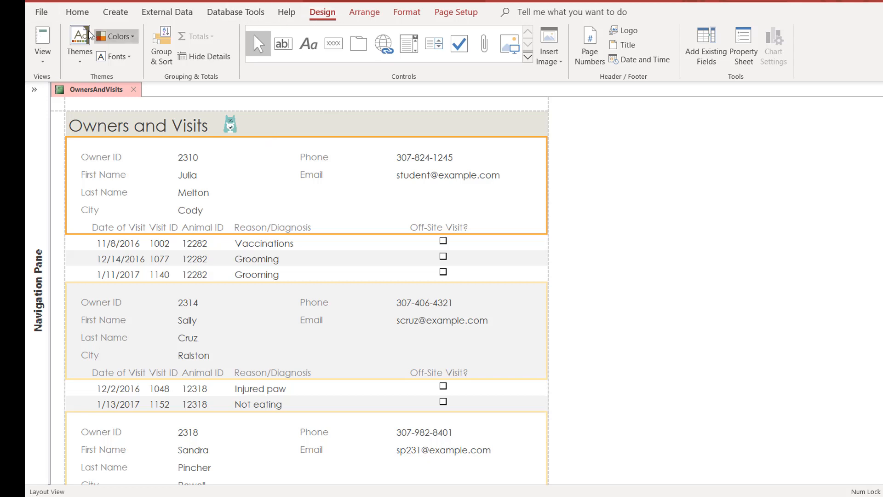
Start a new conditional formatting rule for the City values in Layout View.
{"action": "left_click", "coordinate": [46, 54]}
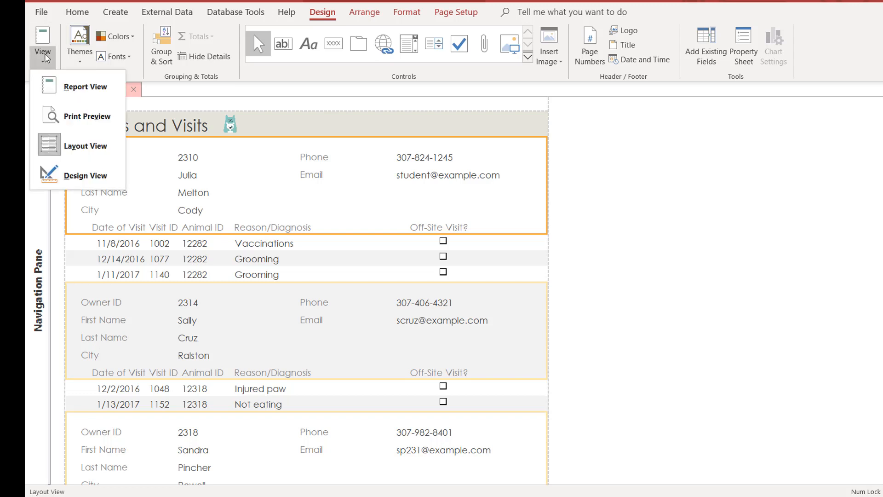
{"action": "left_click", "coordinate": [62, 143]}
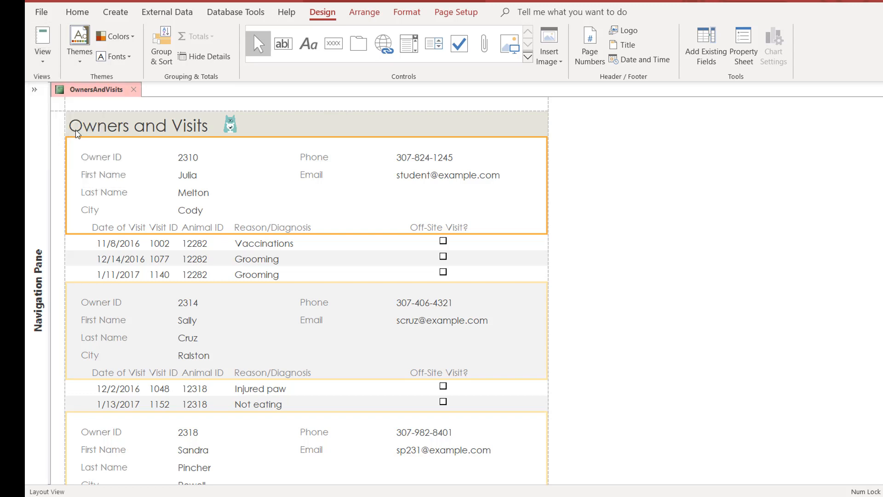
{"action": "left_click", "coordinate": [403, 18]}
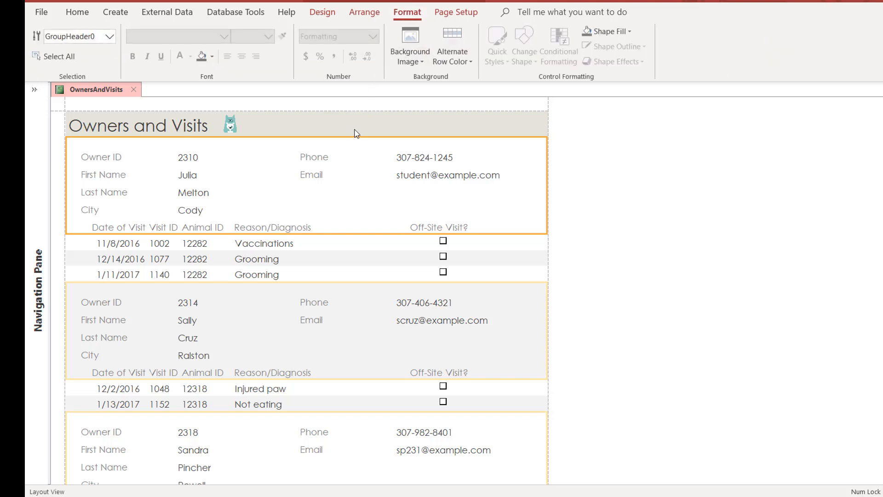
{"action": "left_click", "coordinate": [192, 209]}
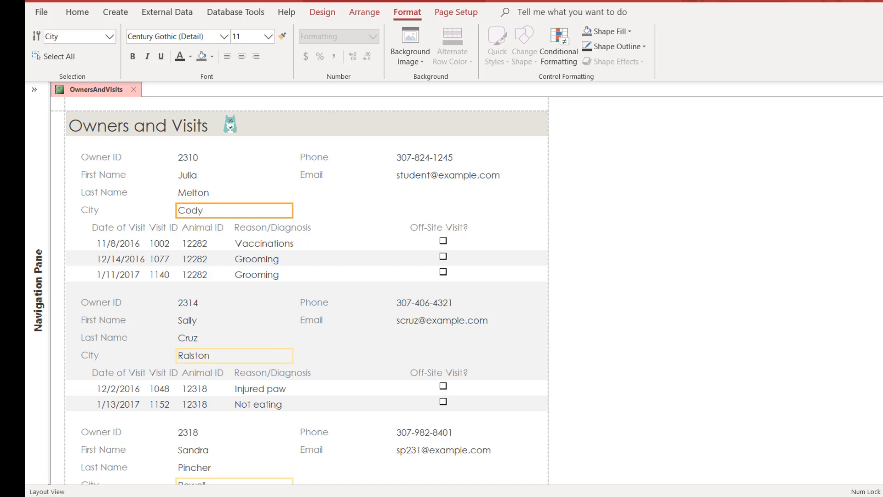
{"action": "left_click", "coordinate": [559, 53]}
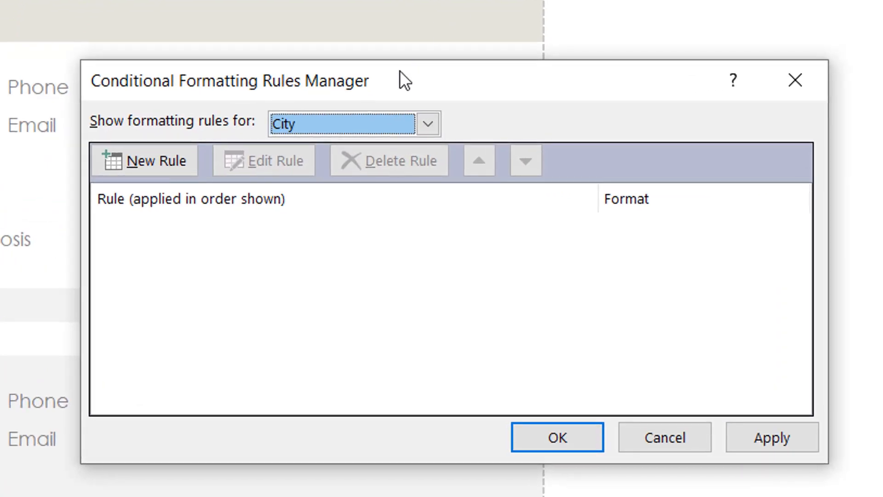
{"action": "left_click", "coordinate": [159, 165]}
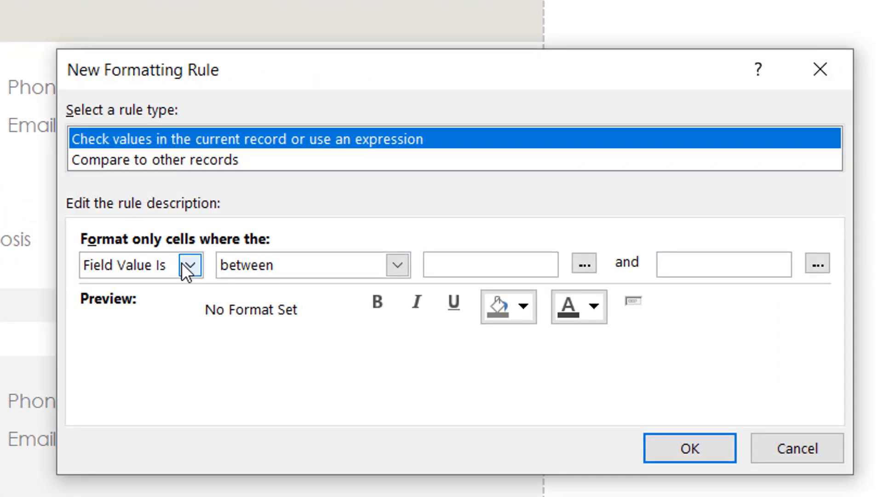
Define the rule so that City values equal to Ralston get a dark red font colour.
{"action": "left_click", "coordinate": [397, 266]}
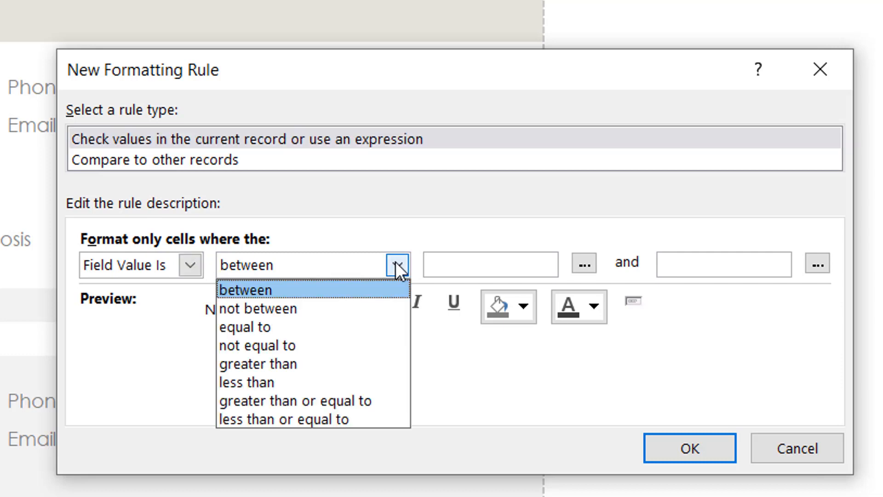
{"action": "left_click", "coordinate": [367, 327]}
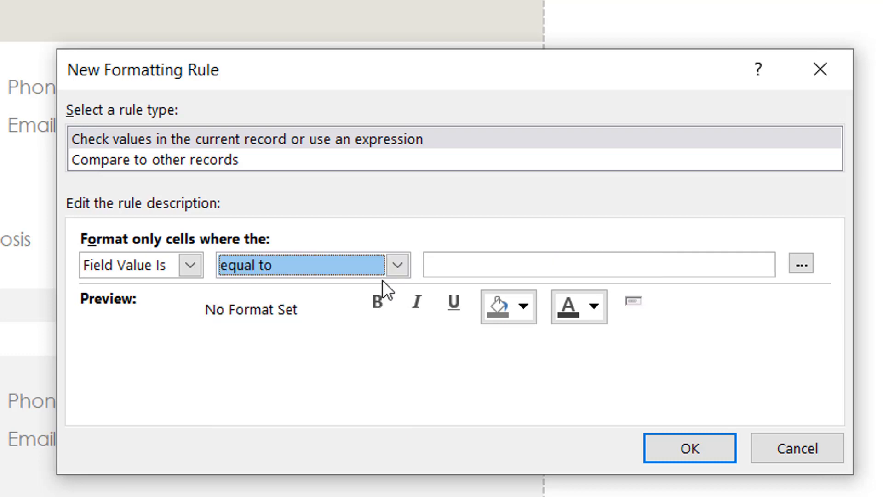
{"action": "left_click", "coordinate": [396, 265]}
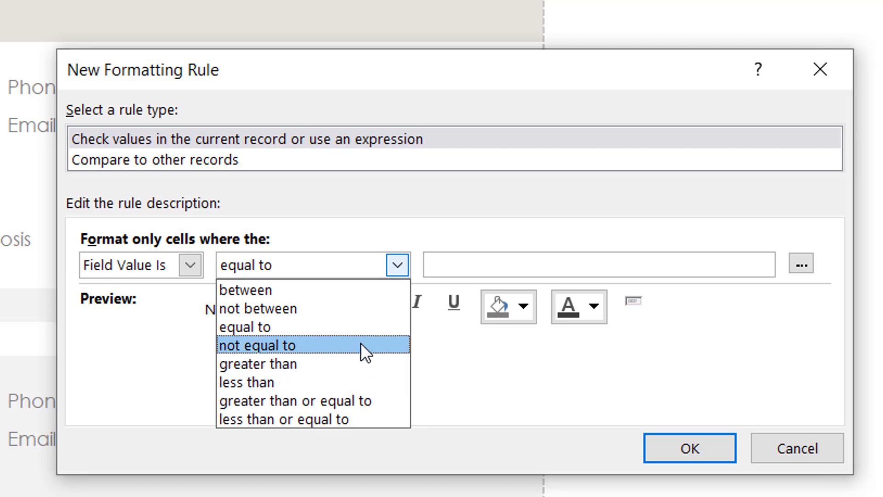
{"action": "left_click", "coordinate": [346, 325]}
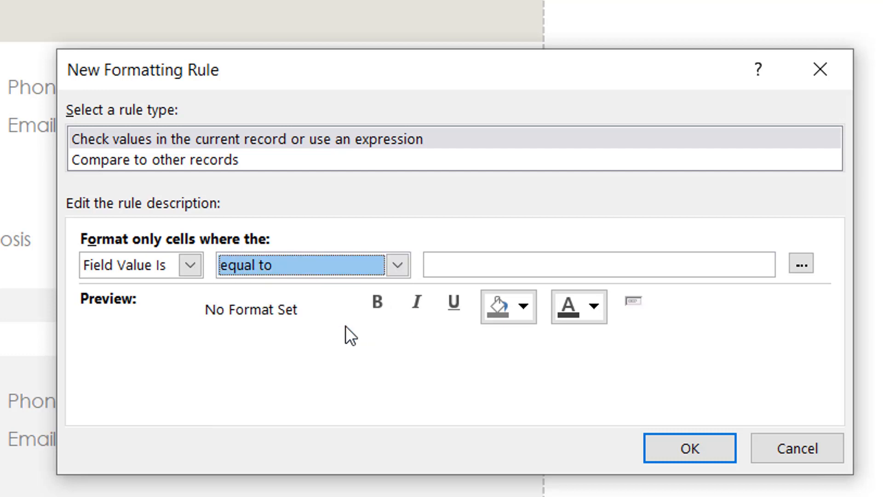
{"action": "left_click", "coordinate": [440, 261]}
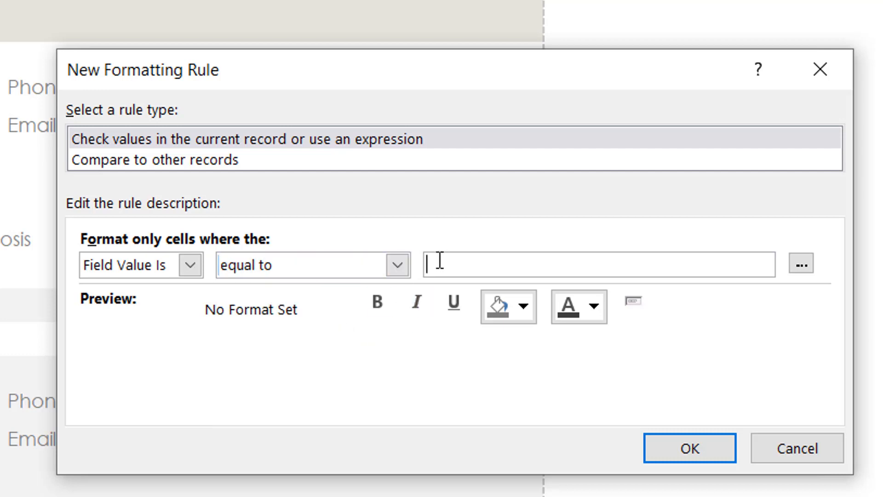
{"action": "type", "text": "Ralston"}
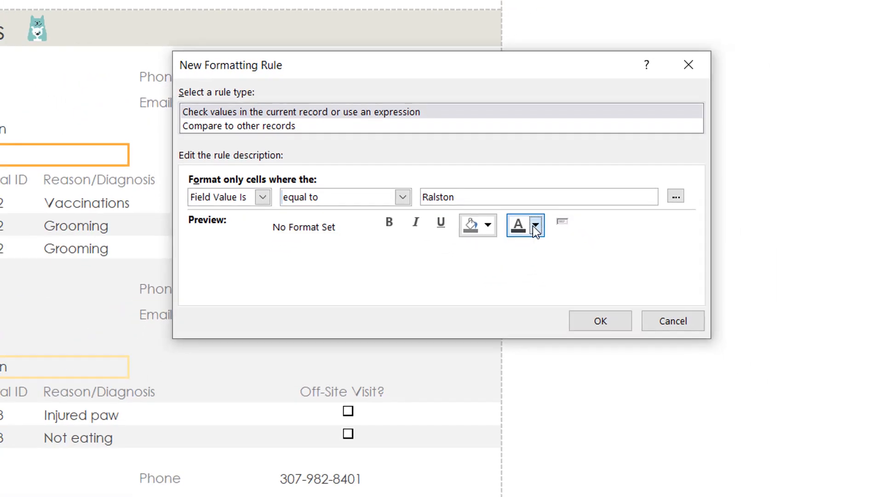
{"action": "left_click", "coordinate": [593, 306]}
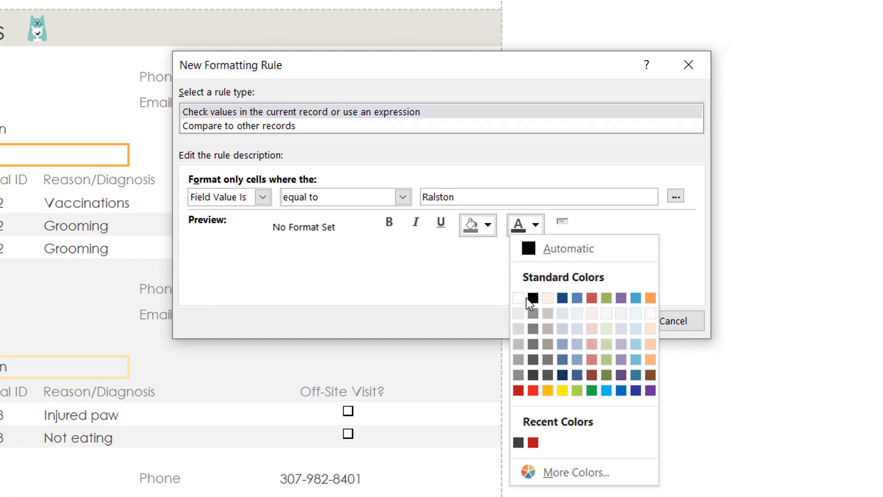
{"action": "left_click", "coordinate": [518, 391]}
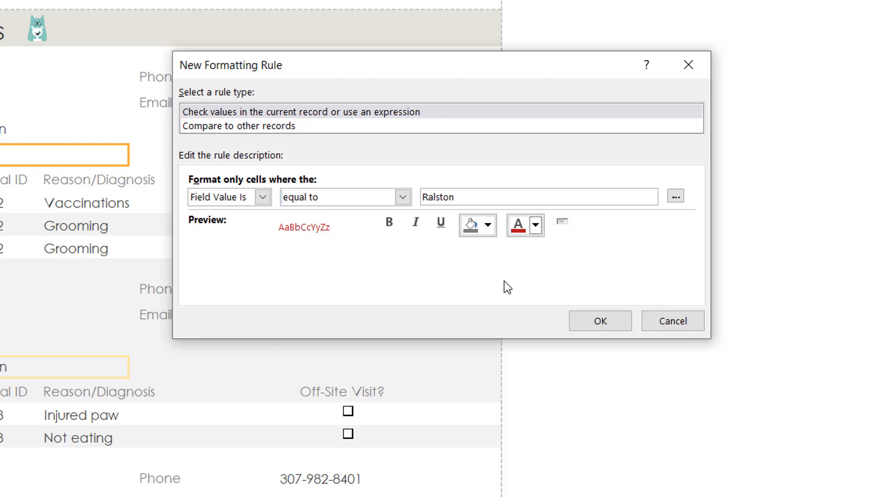
Try a light red background for the rule's format and reset the background to Automatic.
{"action": "left_click", "coordinate": [491, 227]}
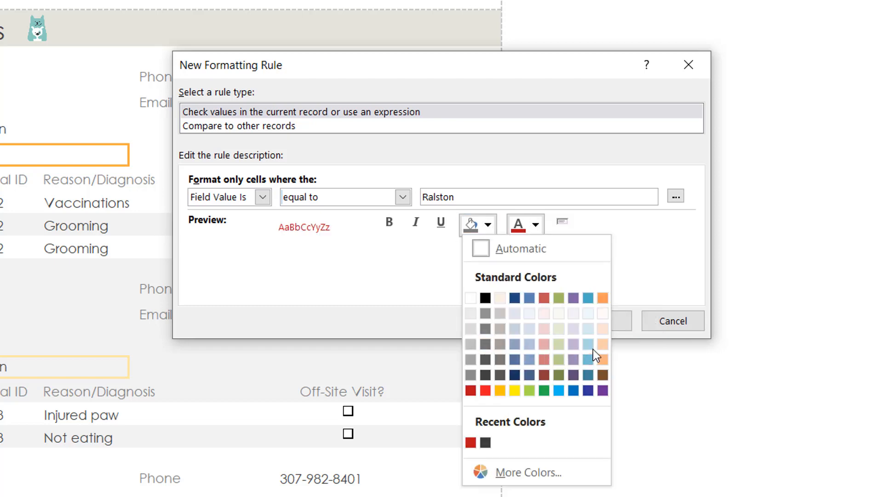
{"action": "left_click", "coordinate": [544, 328]}
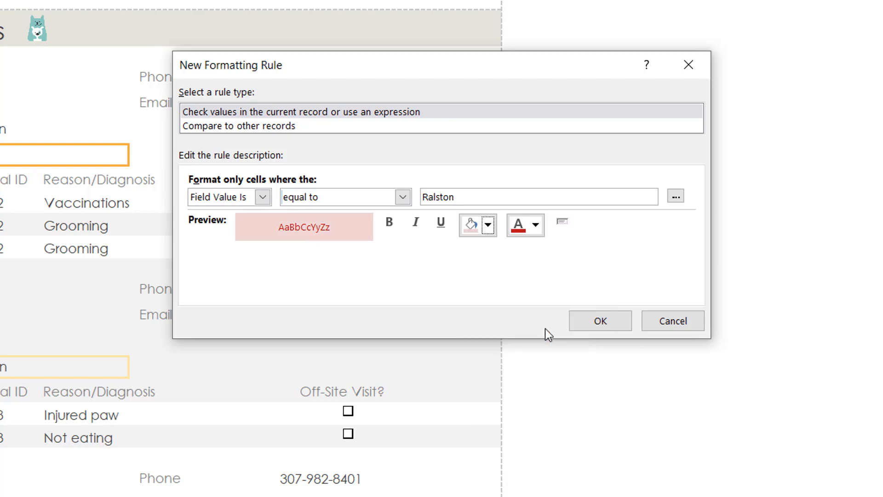
{"action": "left_click", "coordinate": [487, 226]}
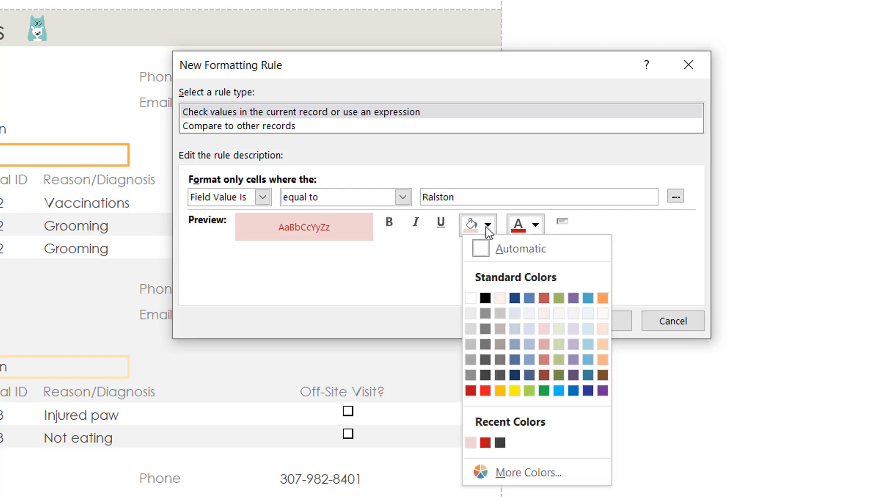
{"action": "left_click", "coordinate": [482, 253]}
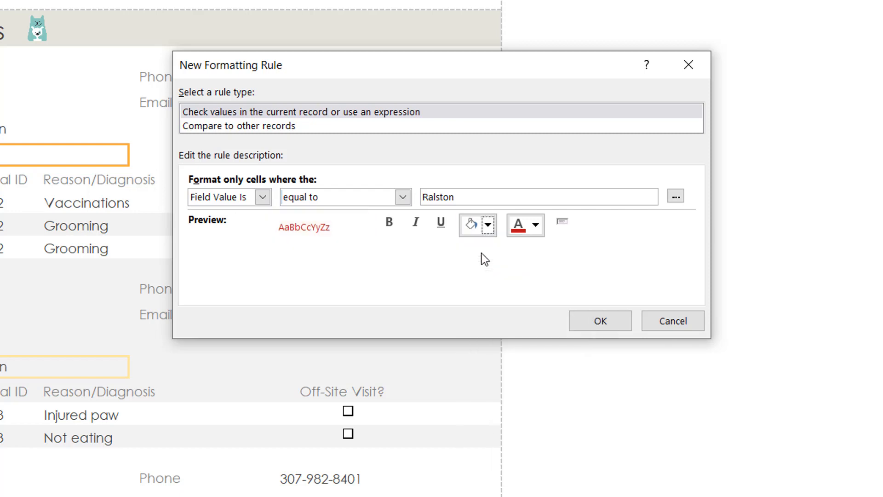
Accept the Ralston rule and apply it to the report's City values.
{"action": "left_click", "coordinate": [600, 320]}
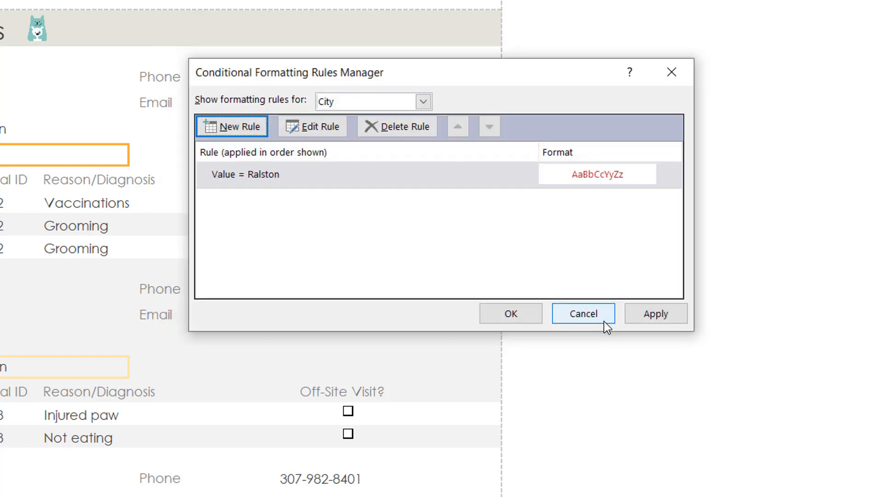
{"action": "left_click", "coordinate": [648, 318]}
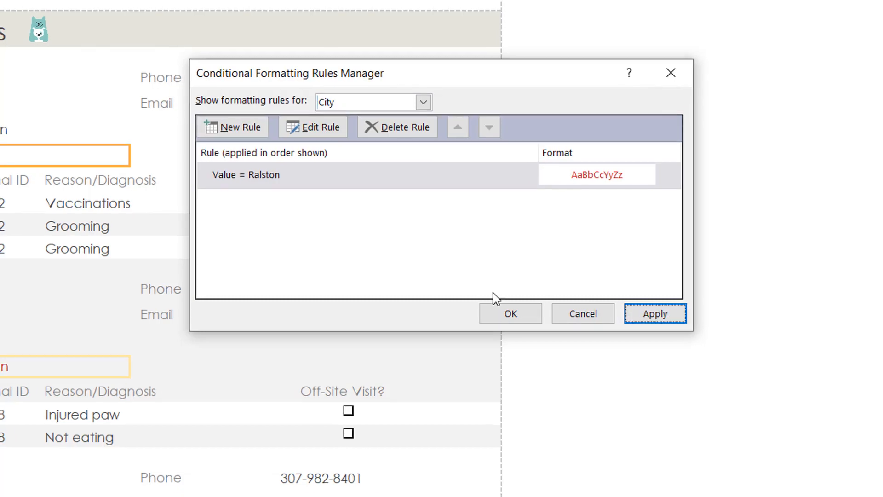
{"action": "left_click", "coordinate": [508, 318]}
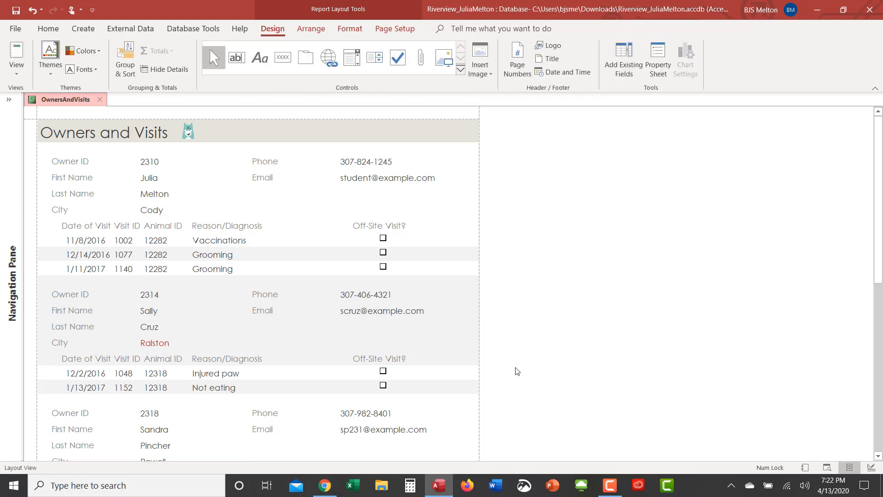
Show the OwnersAndVisits report in Print Preview and try a print range from page 1 to page 1, cancelling without printing.
{"action": "left_click", "coordinate": [831, 467]}
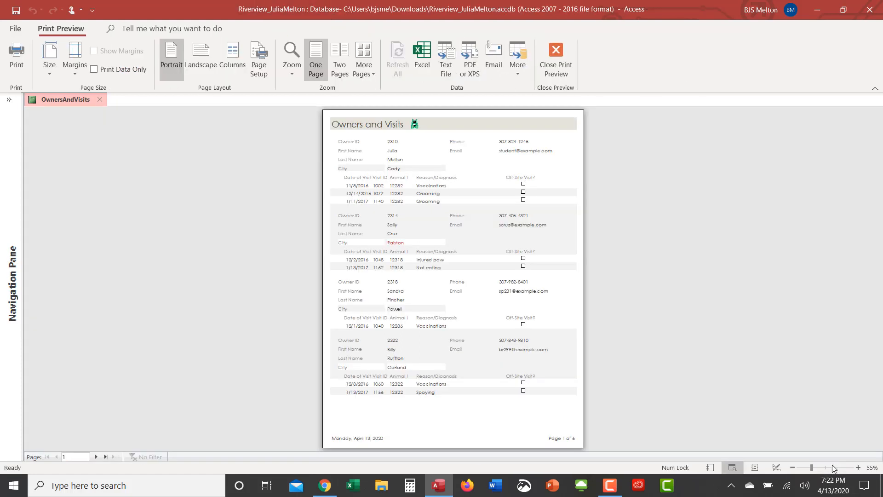
{"action": "left_click", "coordinate": [17, 56]}
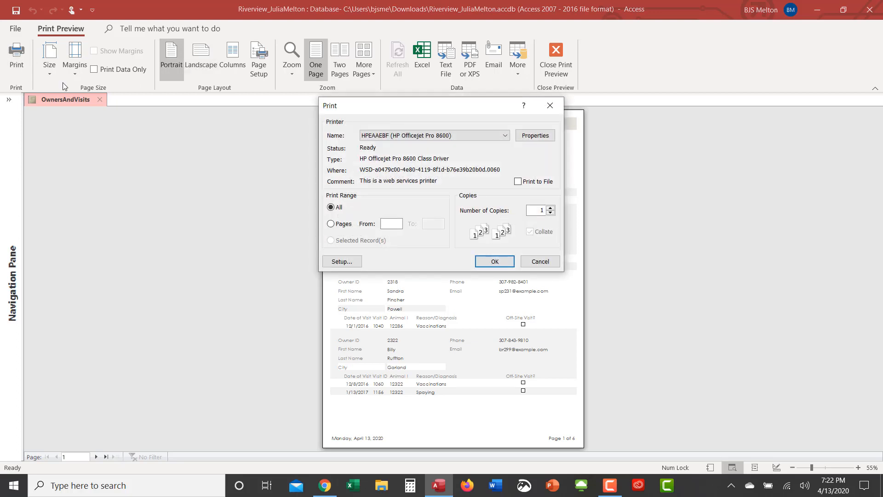
{"action": "left_click", "coordinate": [331, 224]}
{"action": "left_click", "coordinate": [396, 224]}
{"action": "type", "text": "1"}
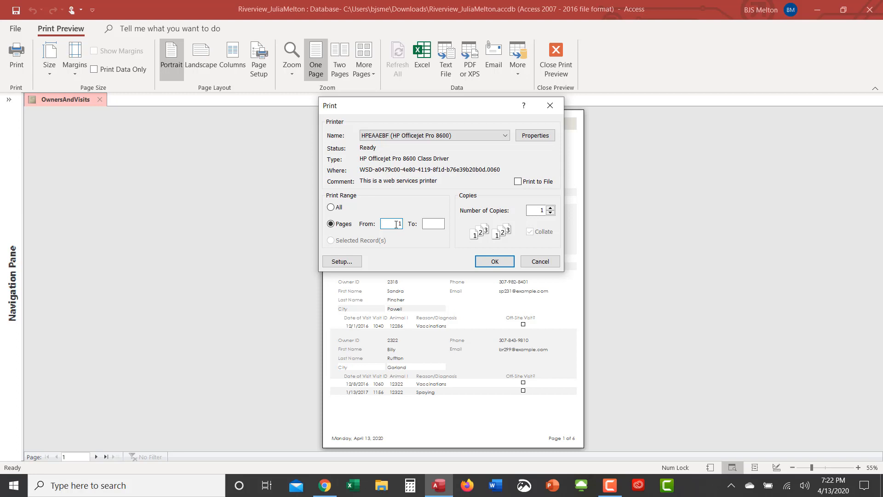
{"action": "left_click", "coordinate": [429, 223]}
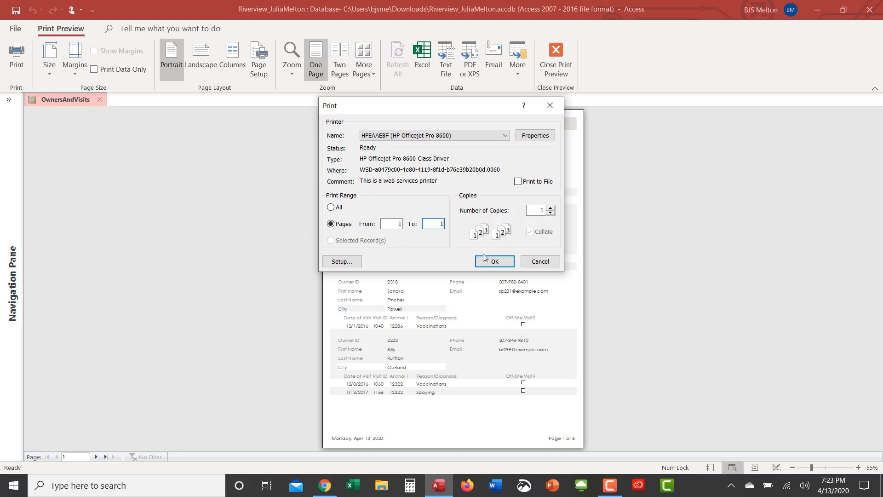
{"action": "left_click", "coordinate": [538, 262]}
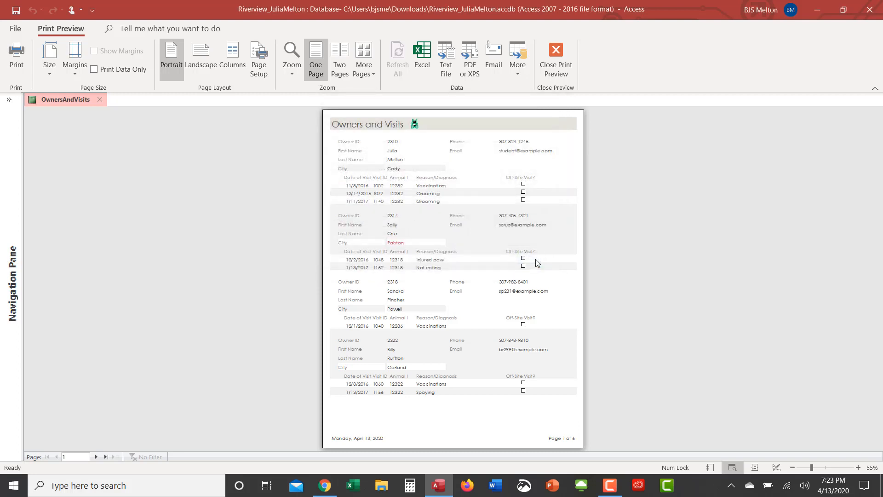
Close the print preview of the OwnersAndVisits report and expand the Navigation Pane.
{"action": "left_click", "coordinate": [560, 63]}
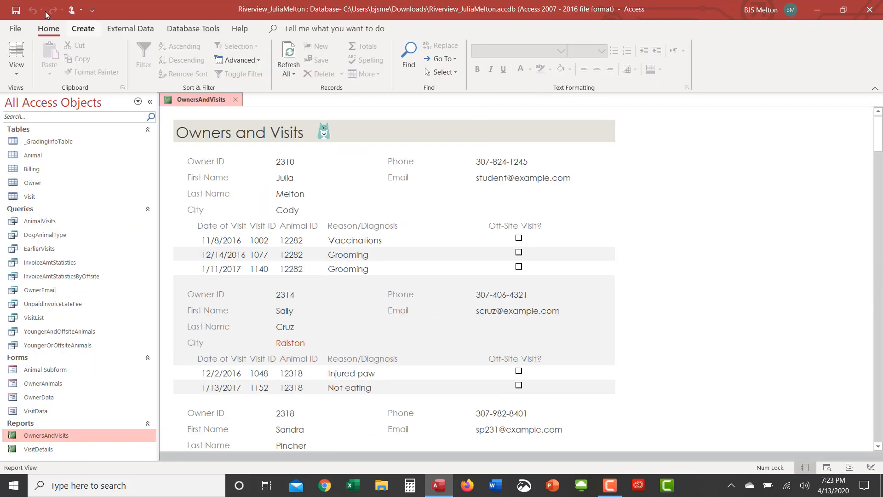
{"action": "key", "text": "F11"}
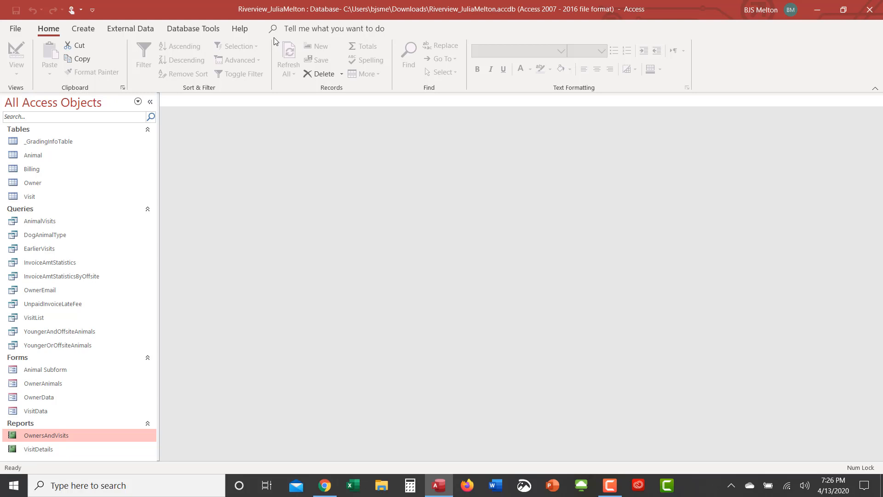
{"action": "left_click", "coordinate": [195, 29]}
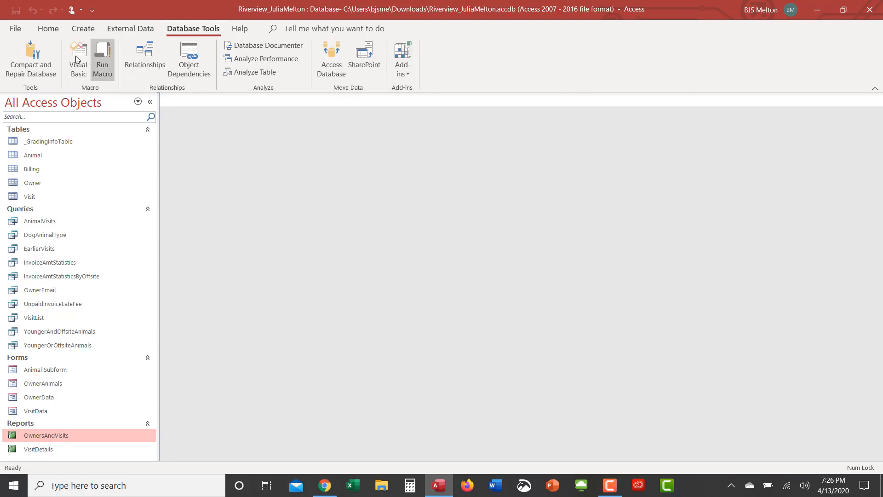
{"action": "left_click", "coordinate": [43, 56]}
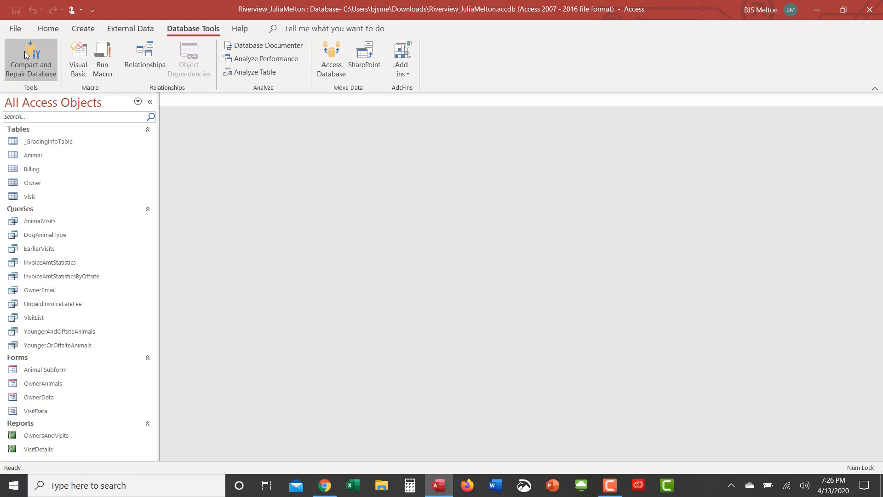